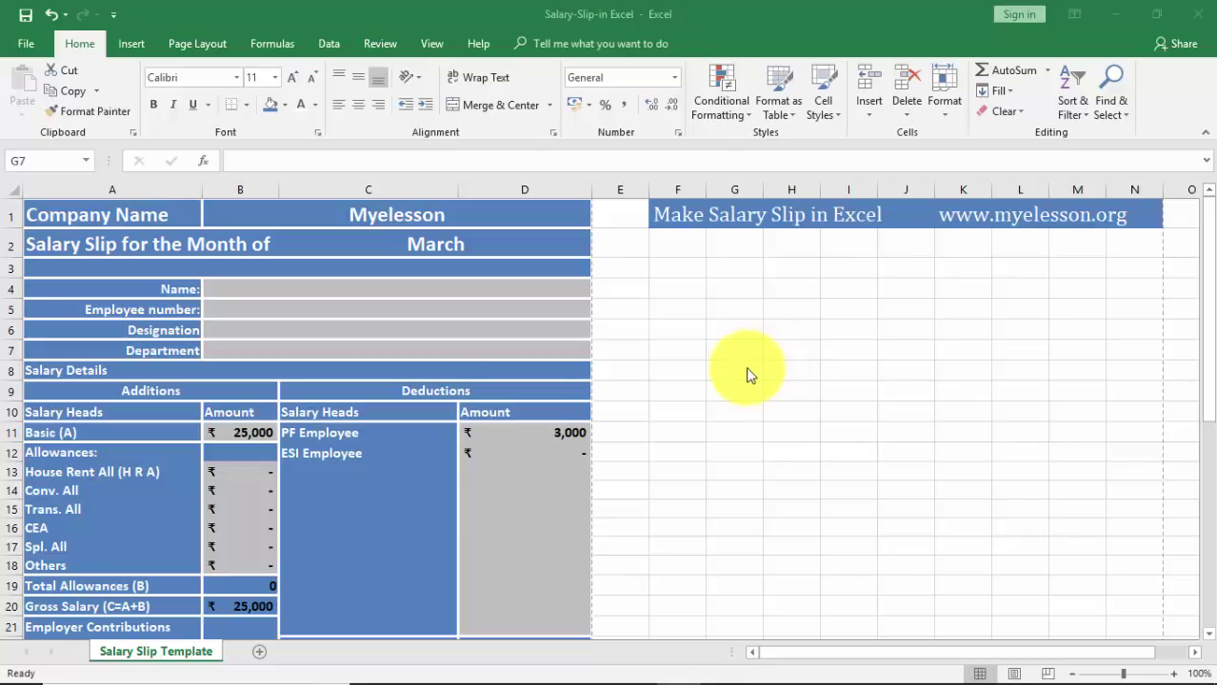
Scroll through the salary slip, showing Basic 14,000, HRA 2,000 and Gross 16,000
scroll(399, 306, "down", 2)
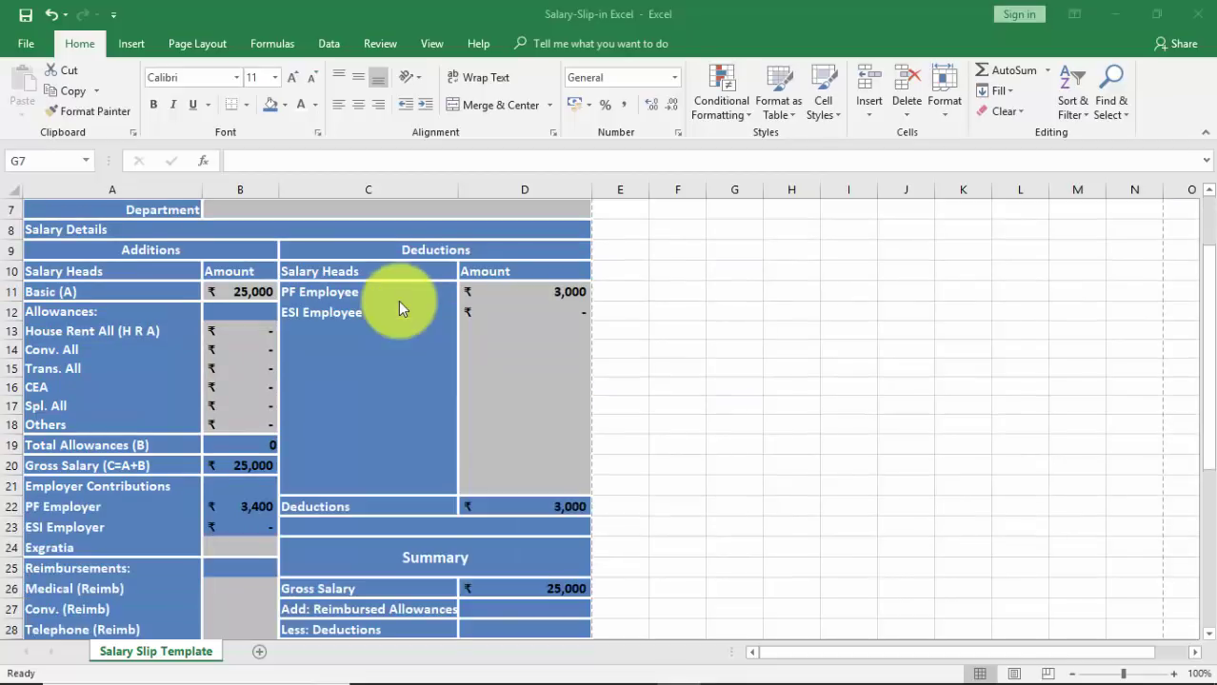
scroll(399, 306, "down", 2)
scroll(399, 306, "down", 2)
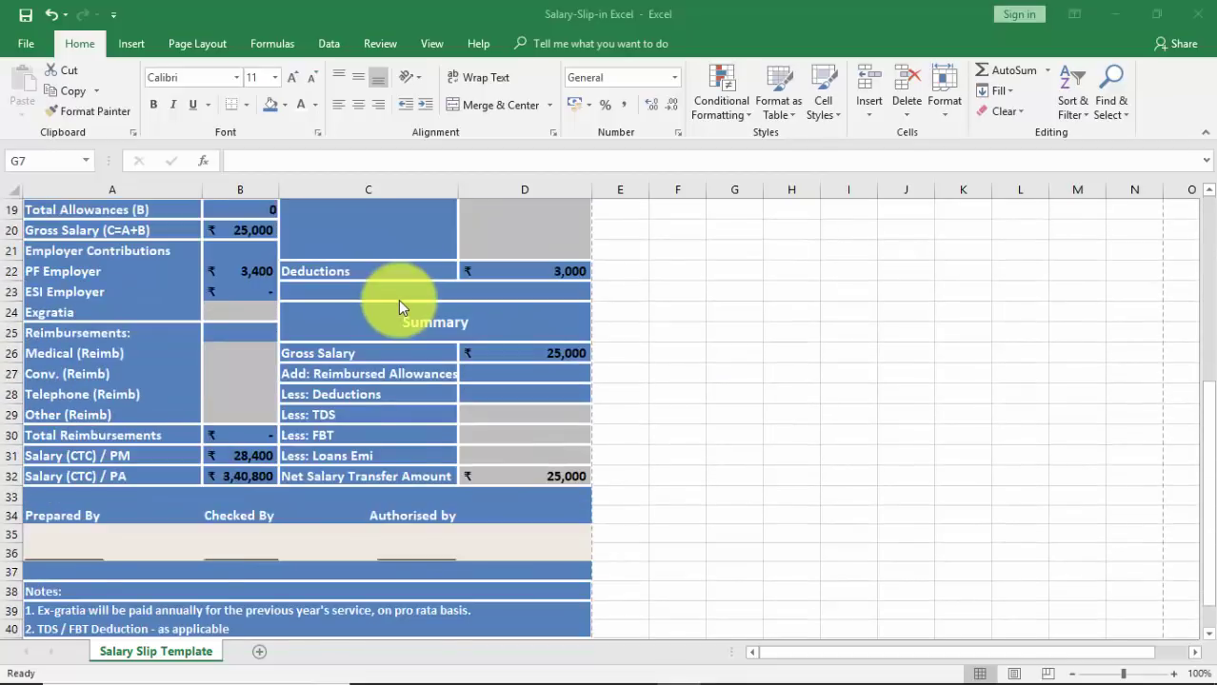
scroll(397, 305, "down", 1)
scroll(398, 305, "up", 1)
scroll(398, 304, "up", 3)
scroll(397, 305, "up", 3)
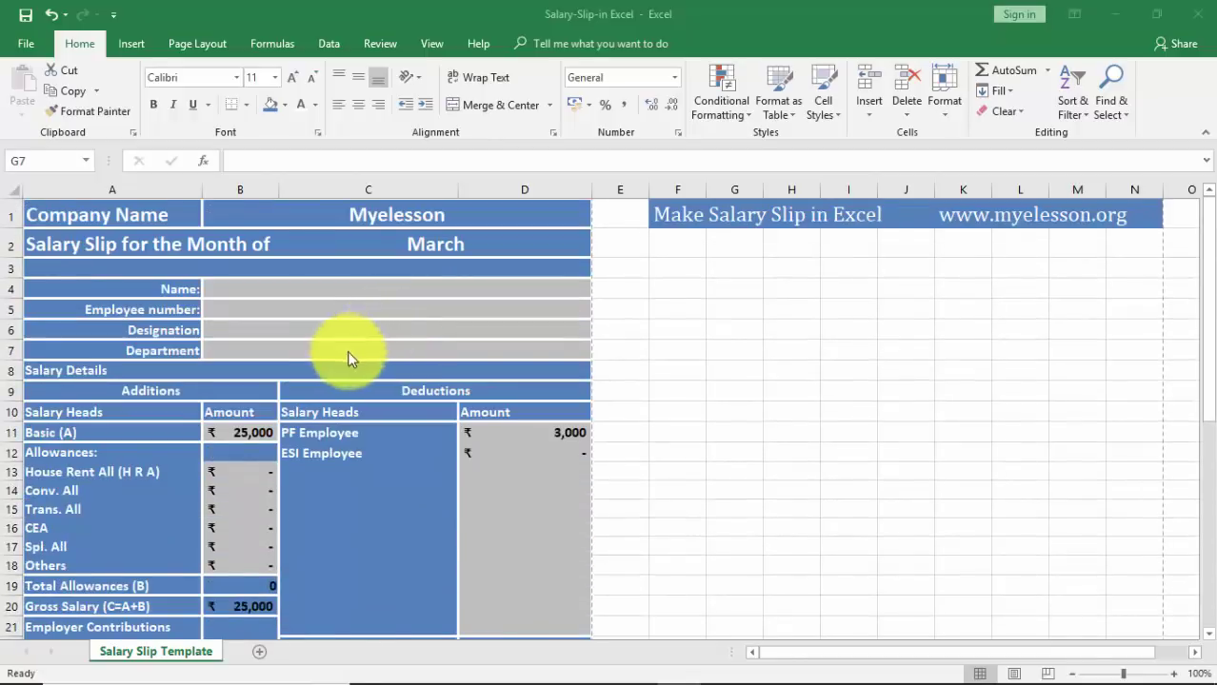
scroll(327, 379, "down", 2)
scroll(327, 379, "down", 2)
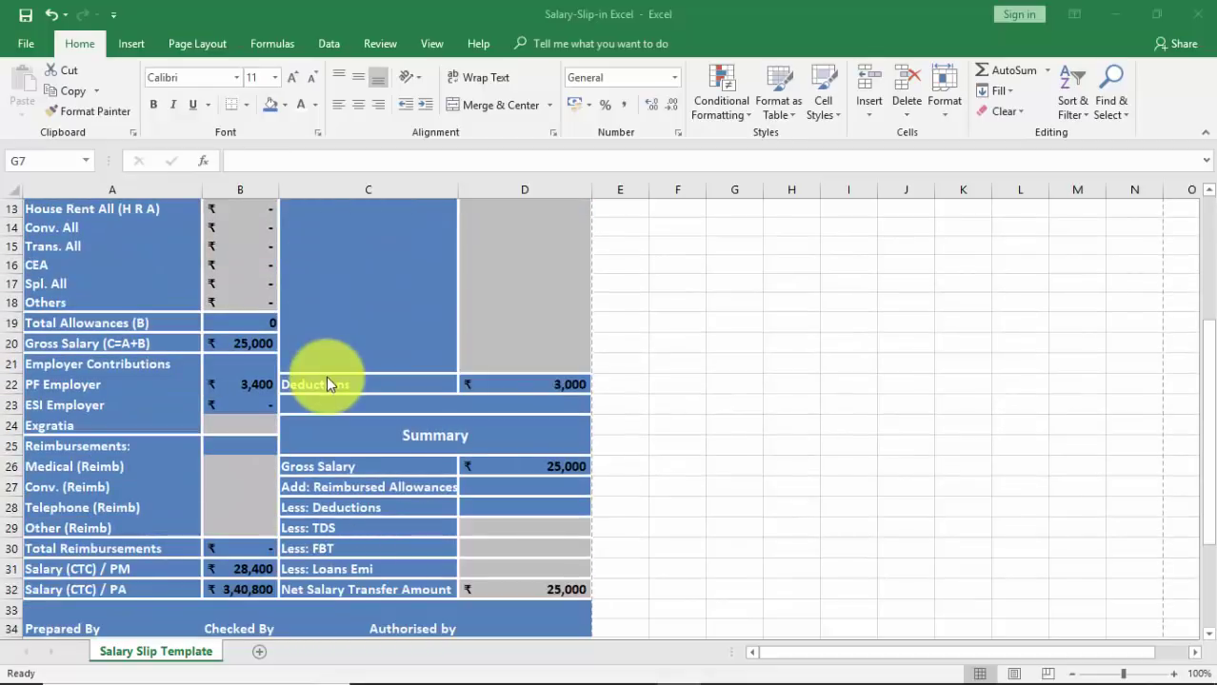
scroll(338, 358, "down", 2)
scroll(346, 355, "down", 2)
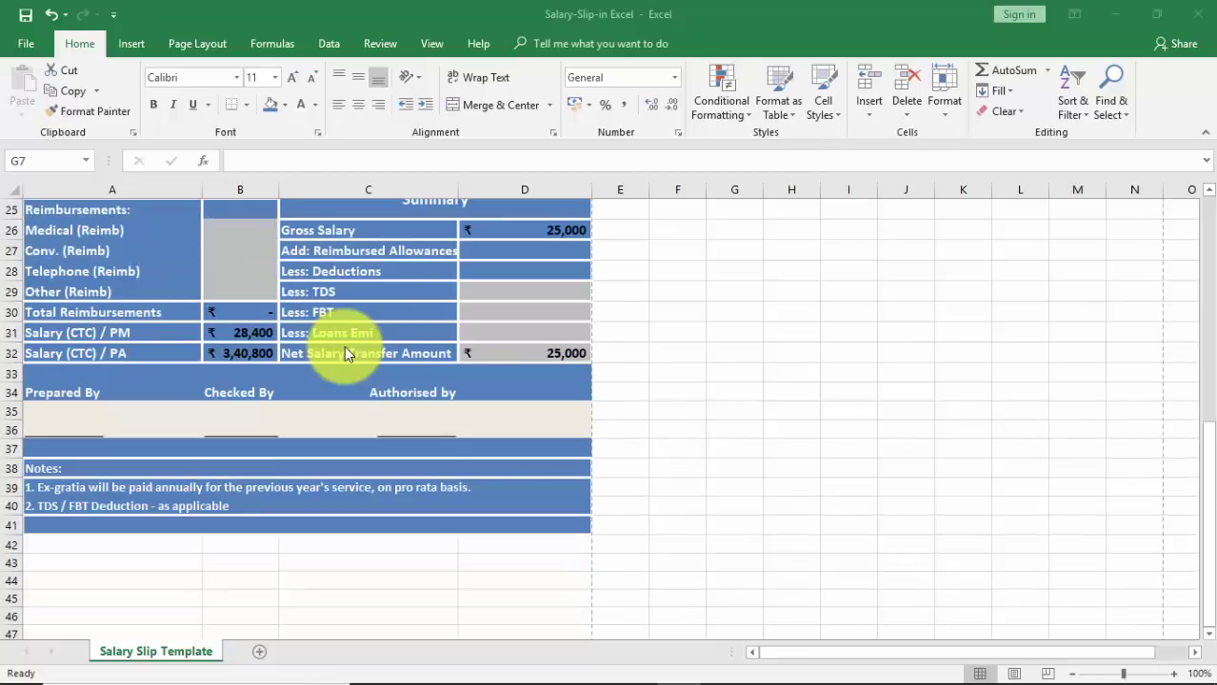
scroll(343, 354, "up", 5)
scroll(343, 348, "up", 3)
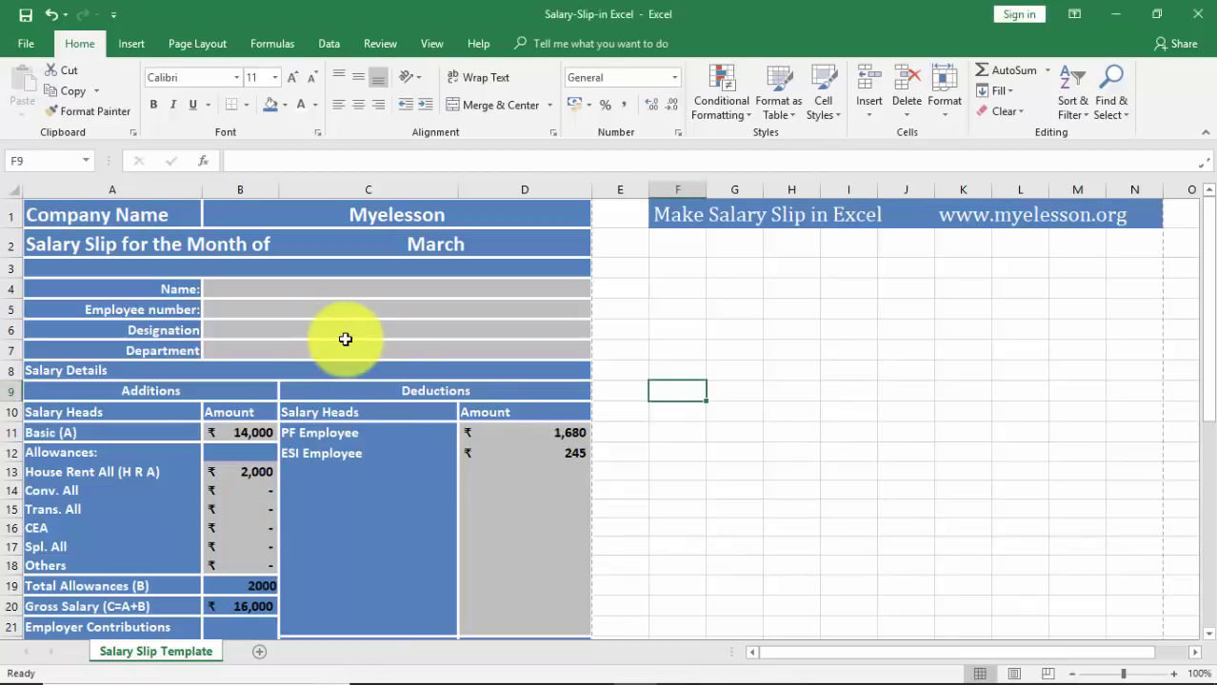
Preview the print layout, then publish the slip to the Desktop as 'Salary-Slip-in Excel now' PDF
left_click(26, 45)
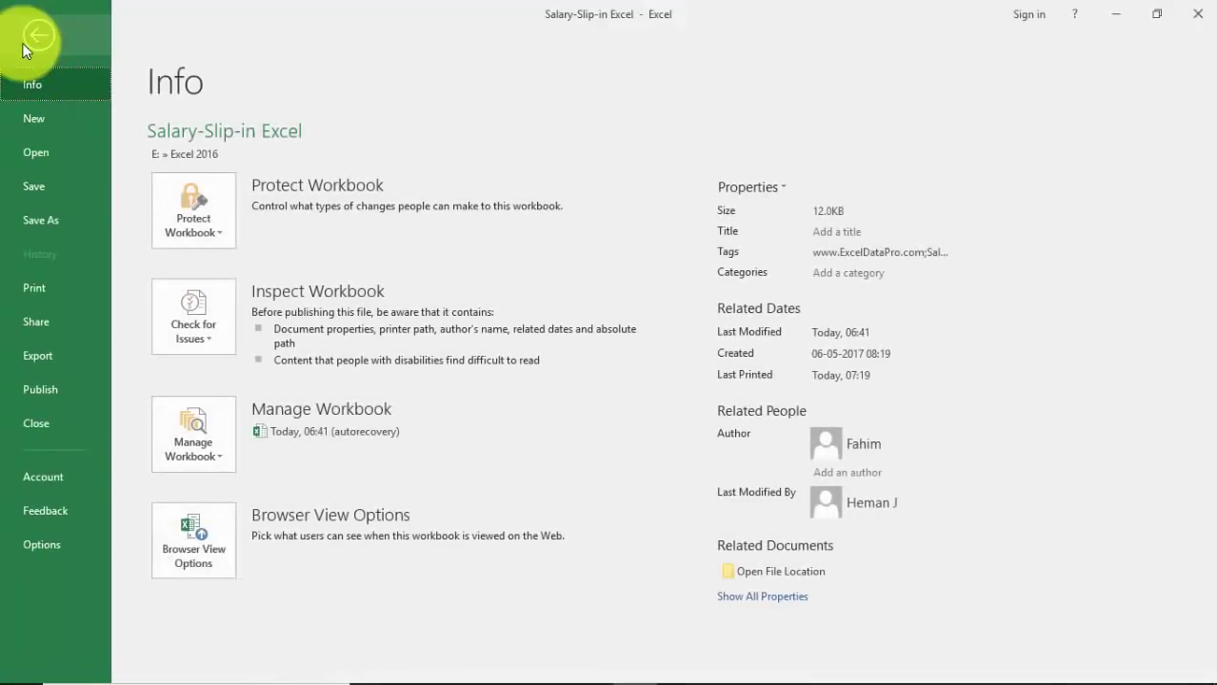
left_click(39, 286)
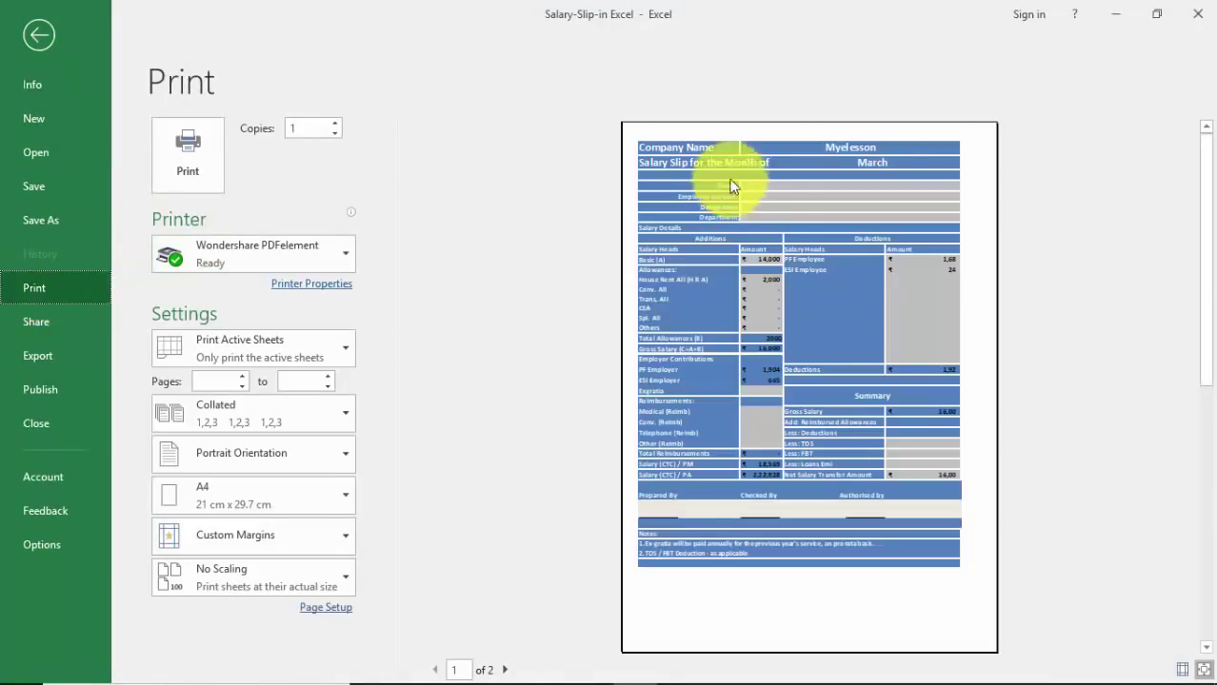
left_click(37, 358)
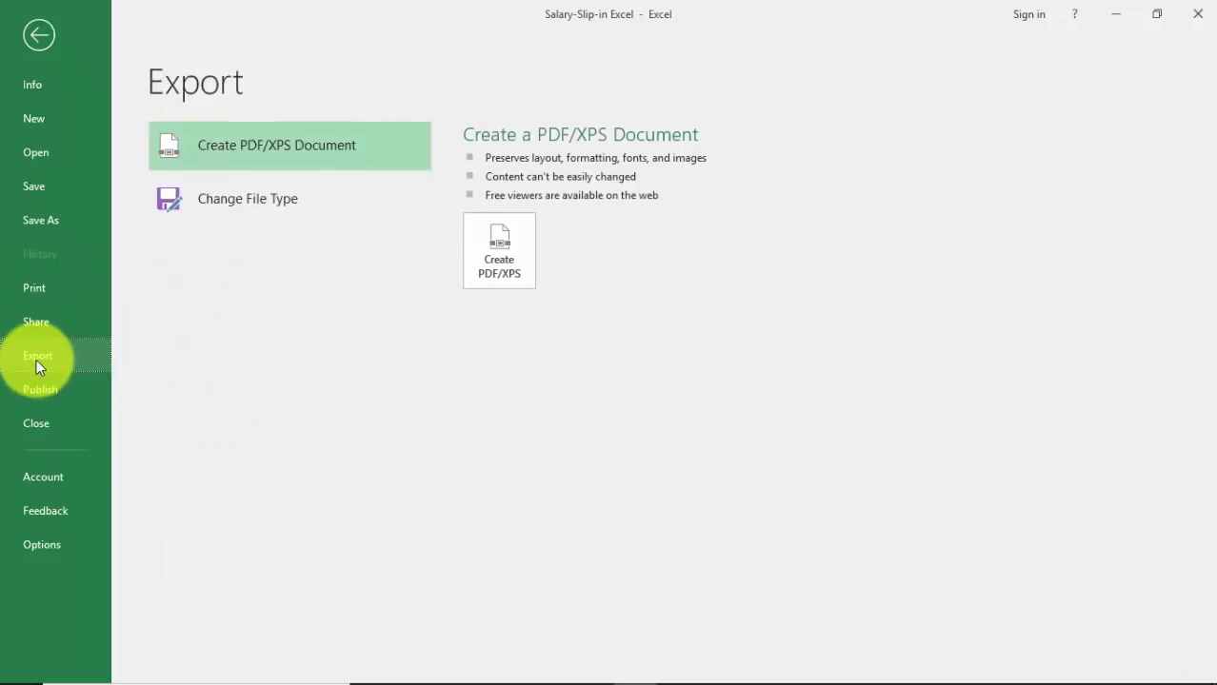
left_click(501, 255)
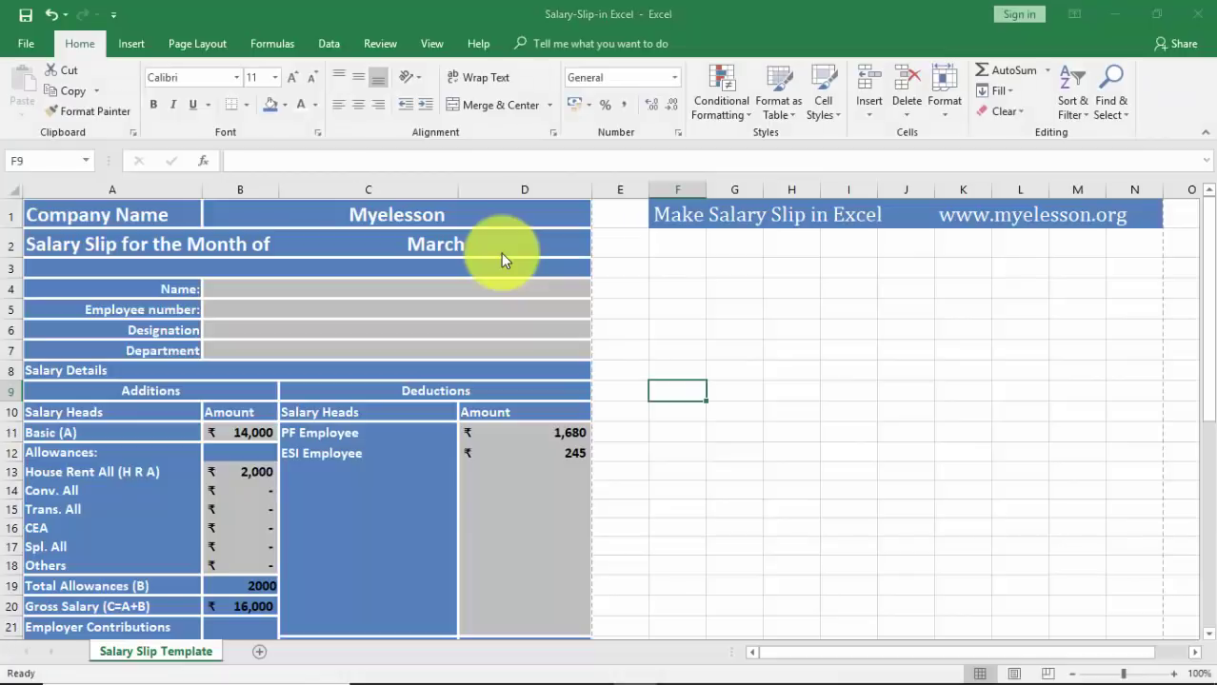
left_click(272, 341)
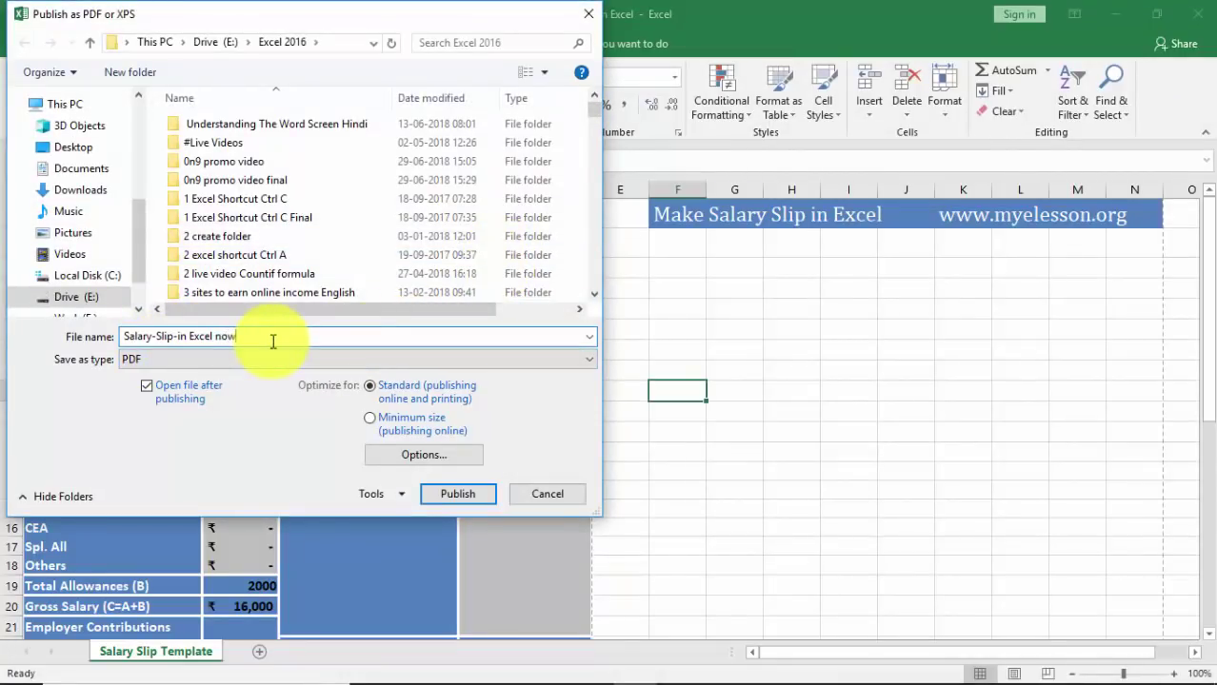
left_click(61, 146)
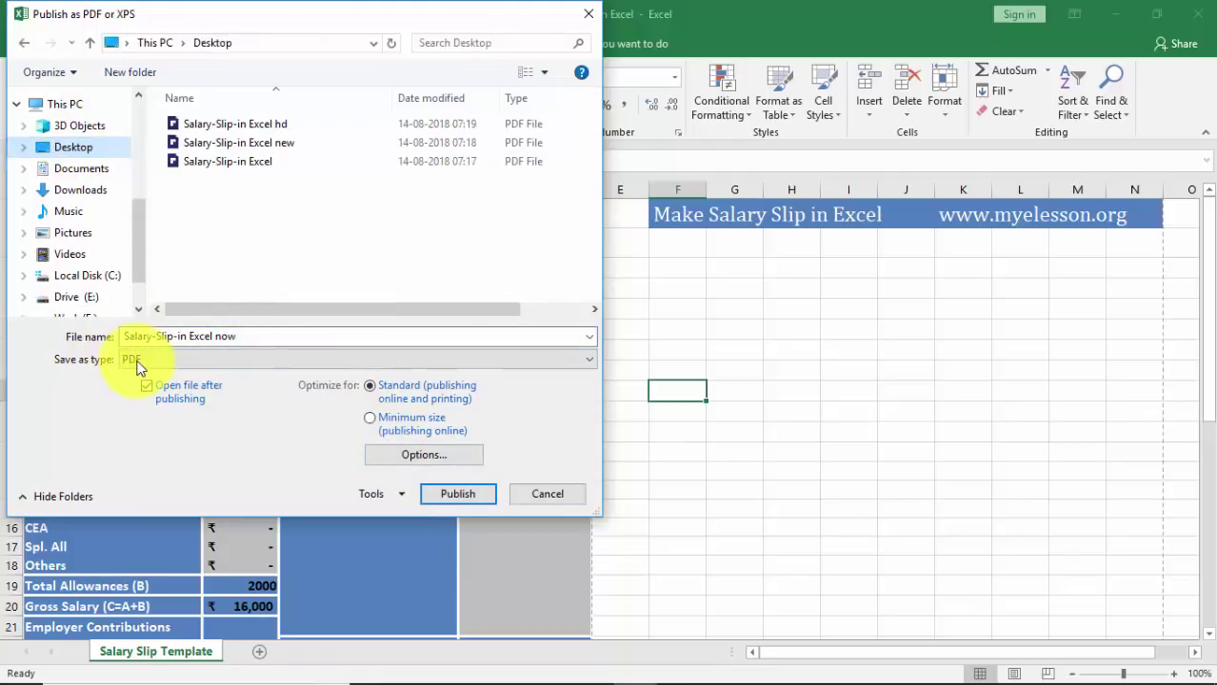
left_click(451, 495)
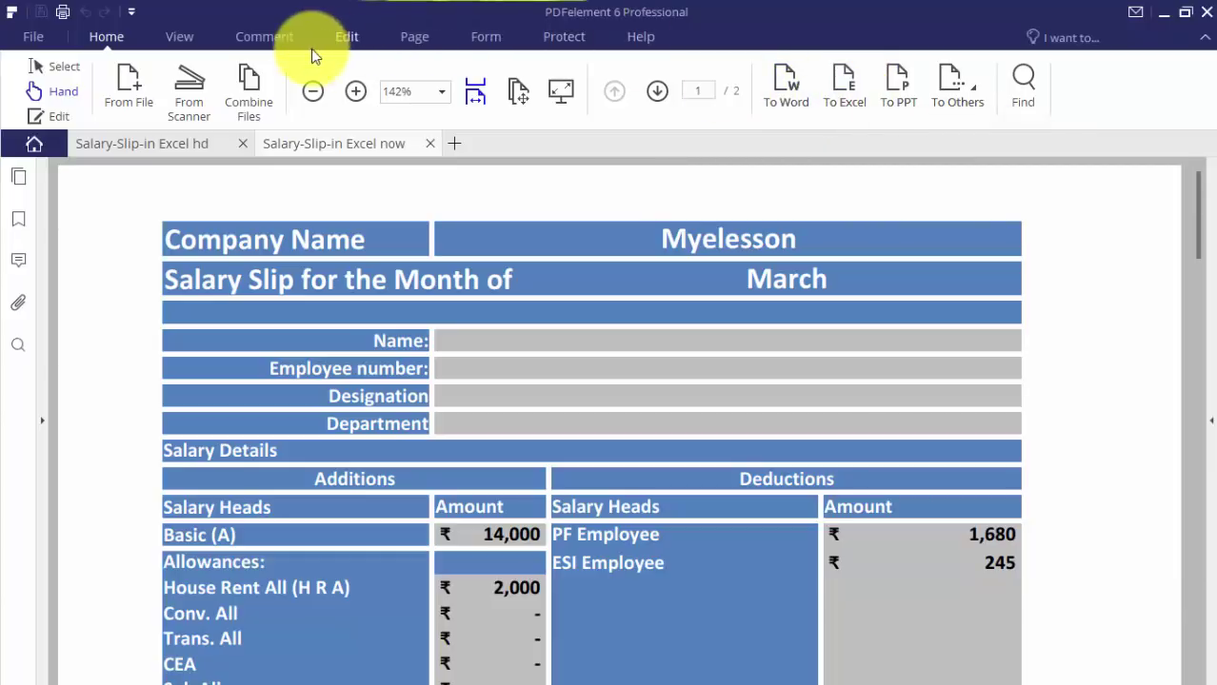
Review the PDF's Comment and Home tools in PDFelement, then minimize it
left_click(266, 38)
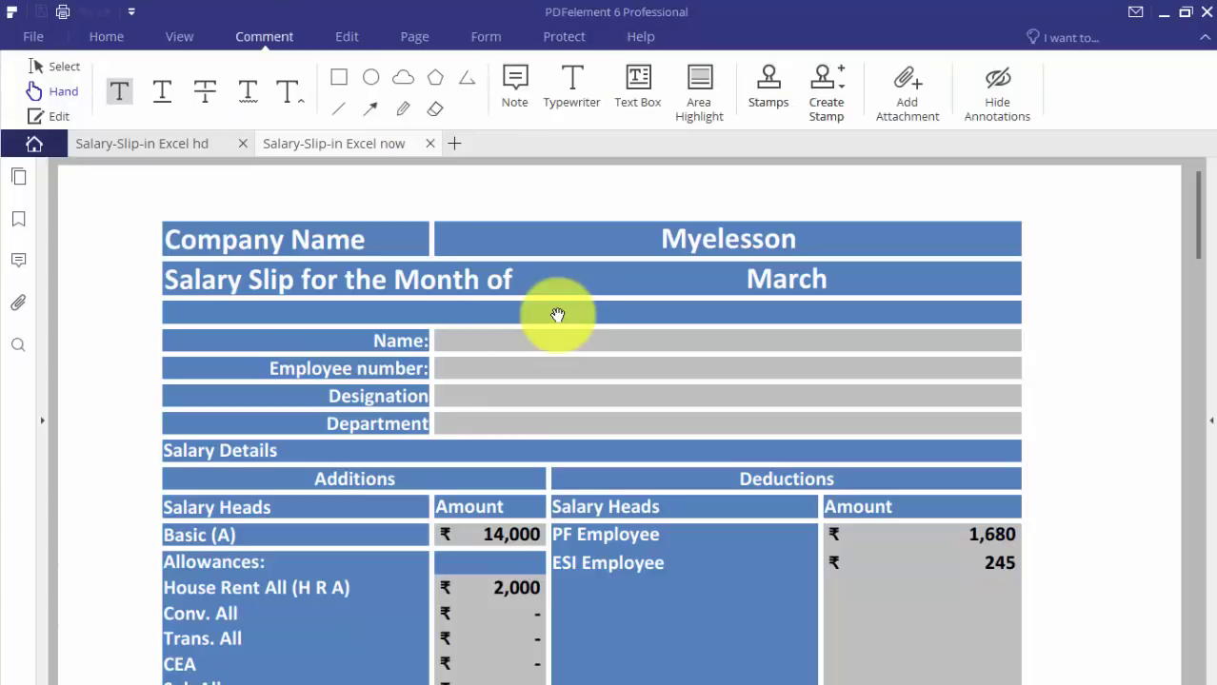
left_click(99, 35)
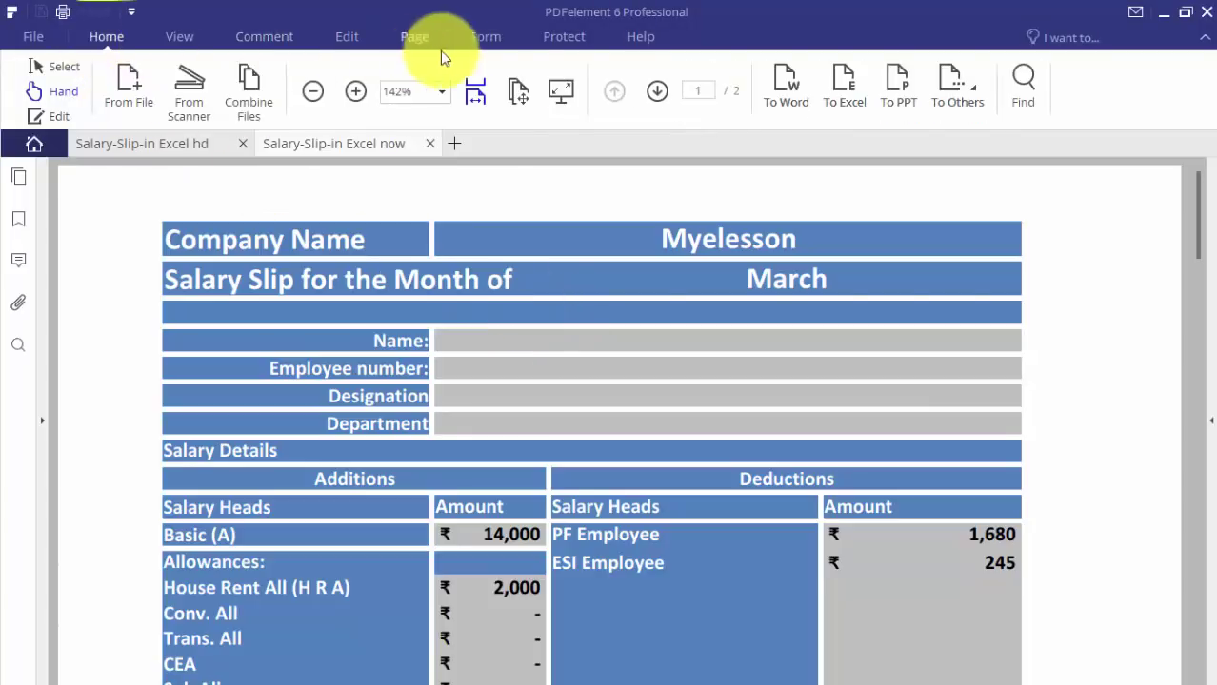
left_click(1166, 16)
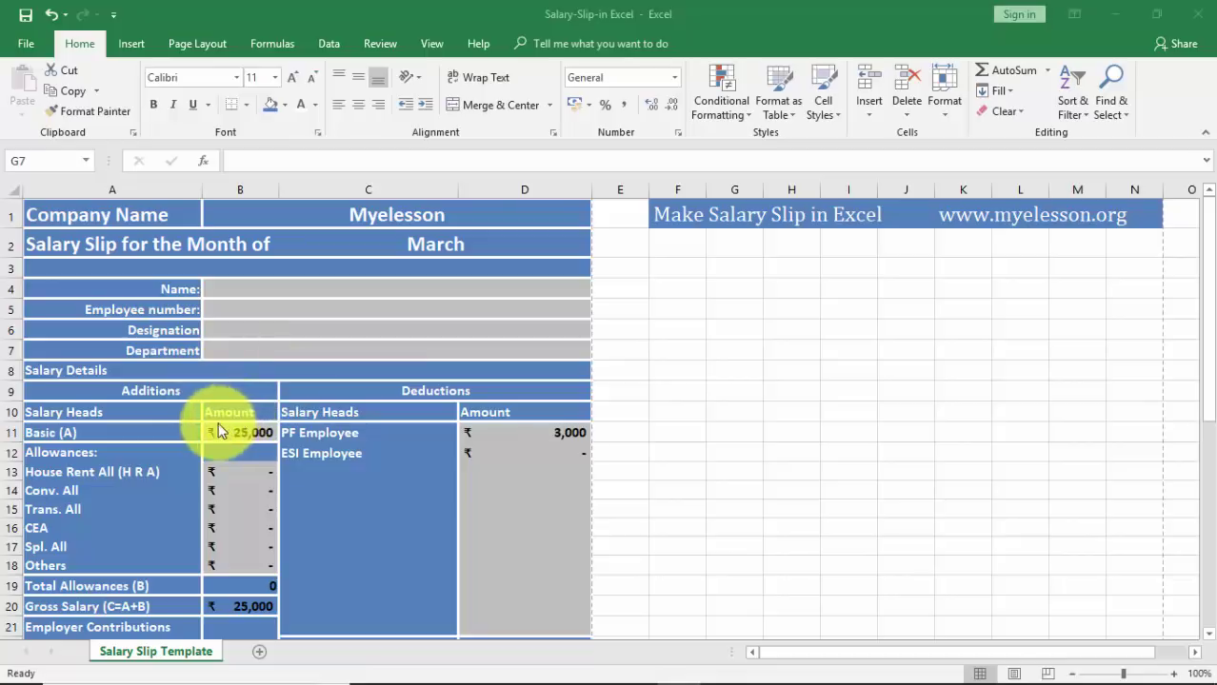
scroll(205, 433, "down", 1)
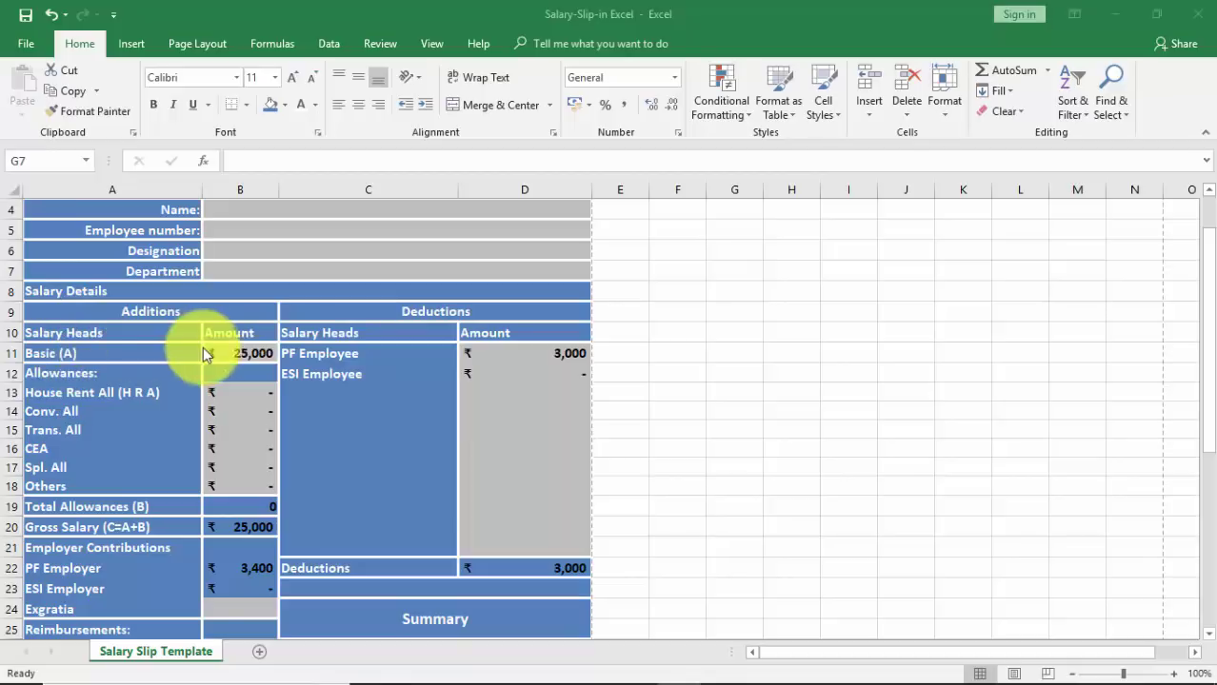
left_click(248, 352)
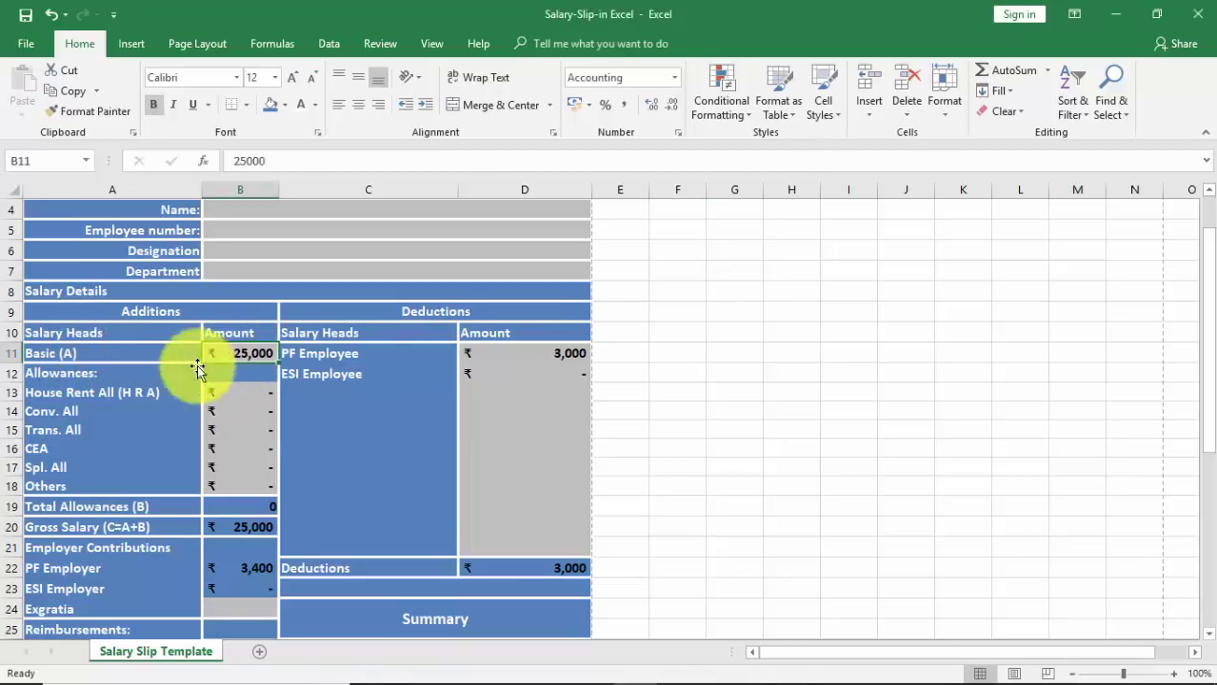
left_click(103, 374)
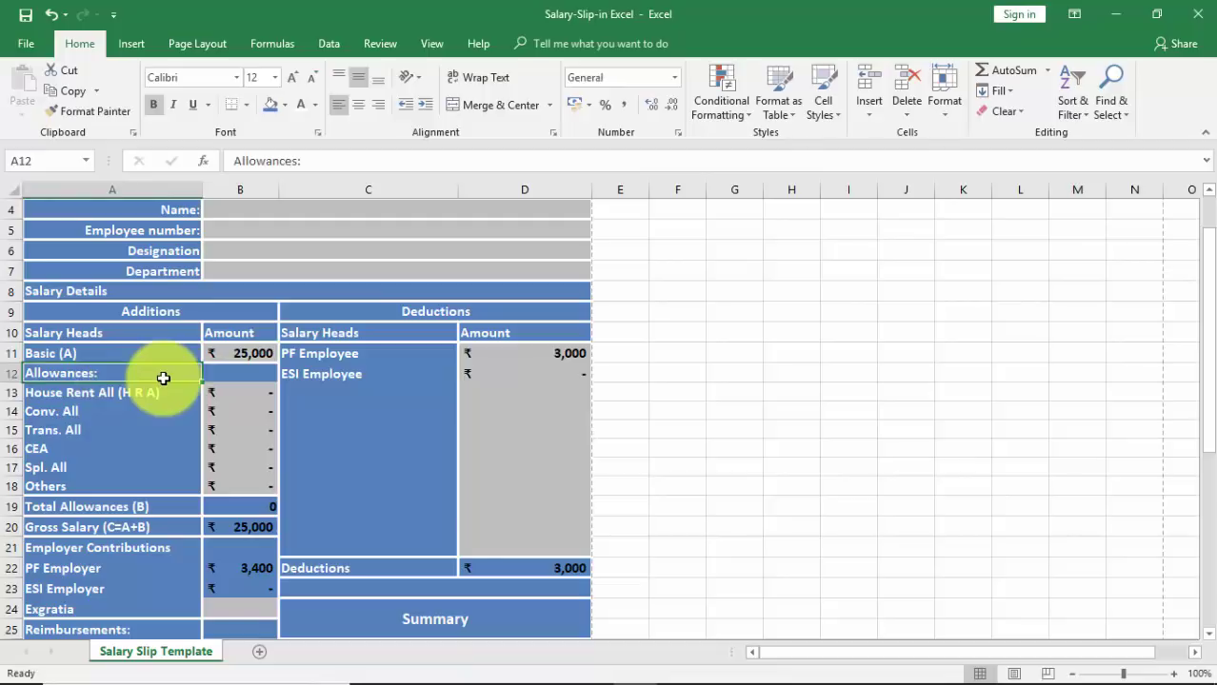
left_click(103, 396)
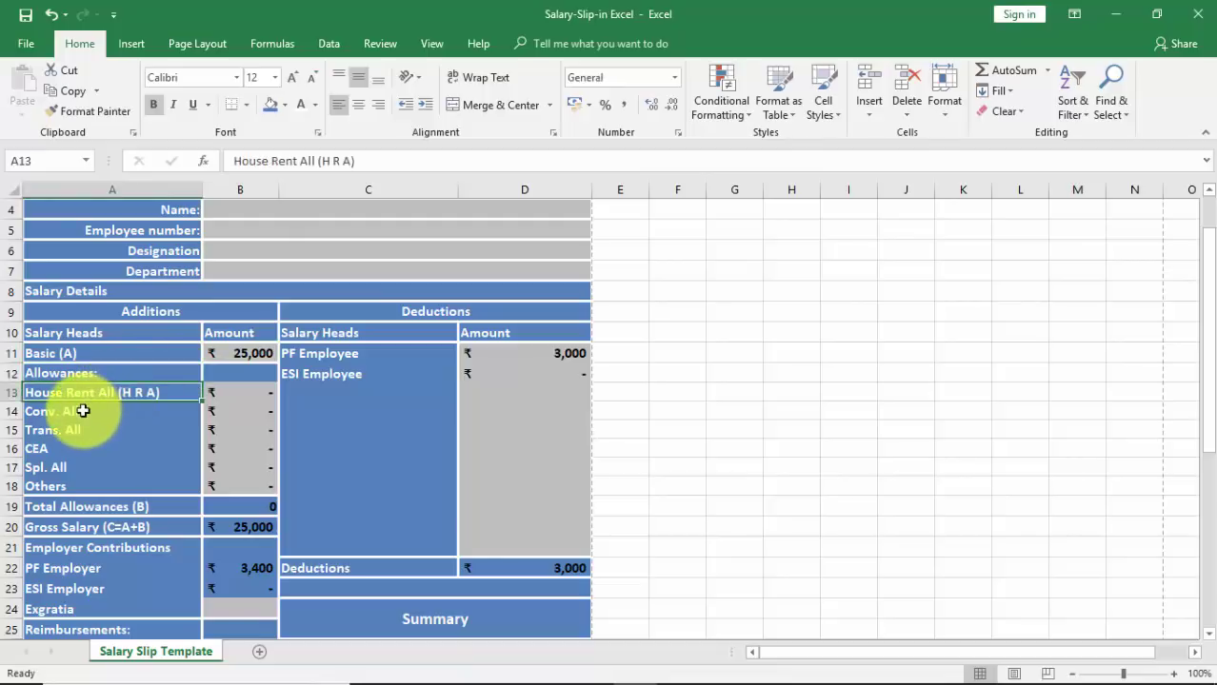
left_click(90, 411)
left_click(91, 431)
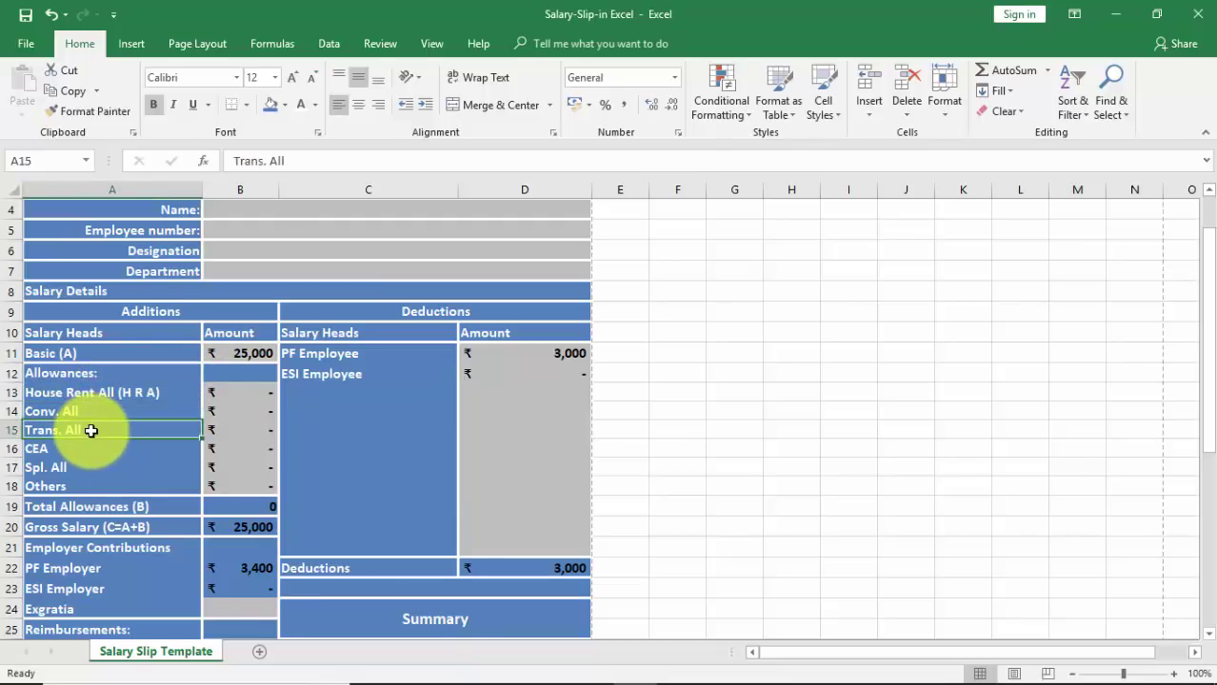
left_click(88, 450)
left_click(95, 469)
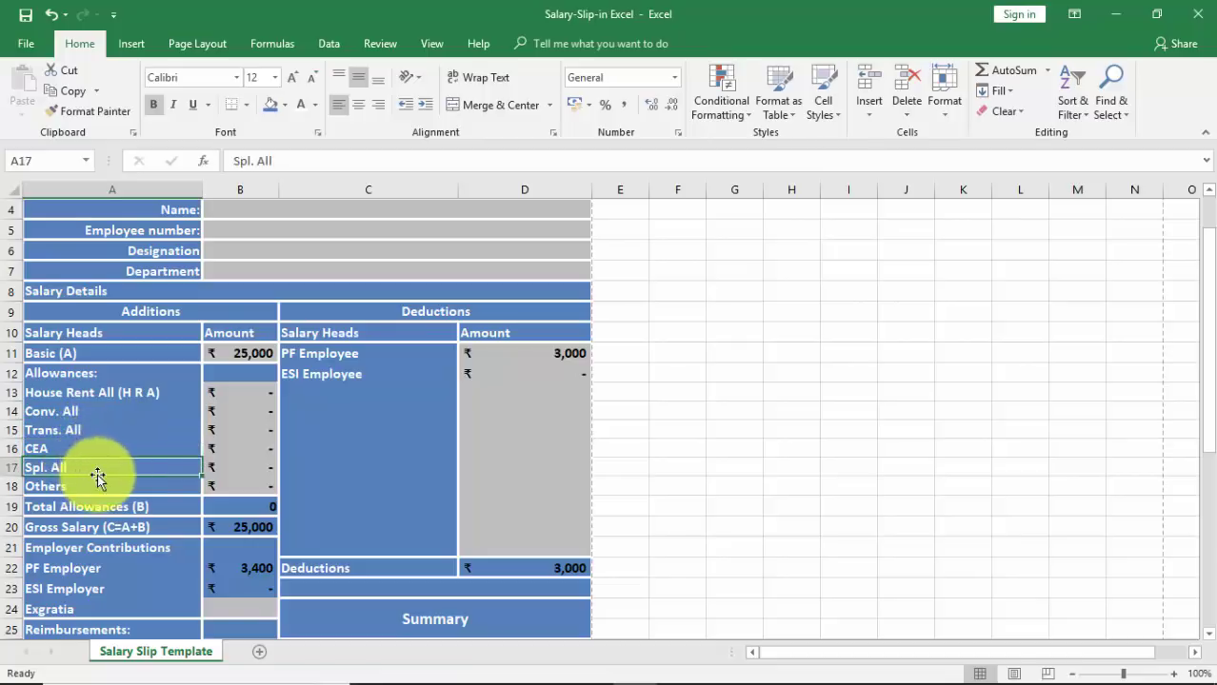
left_click(252, 412)
left_click(256, 435)
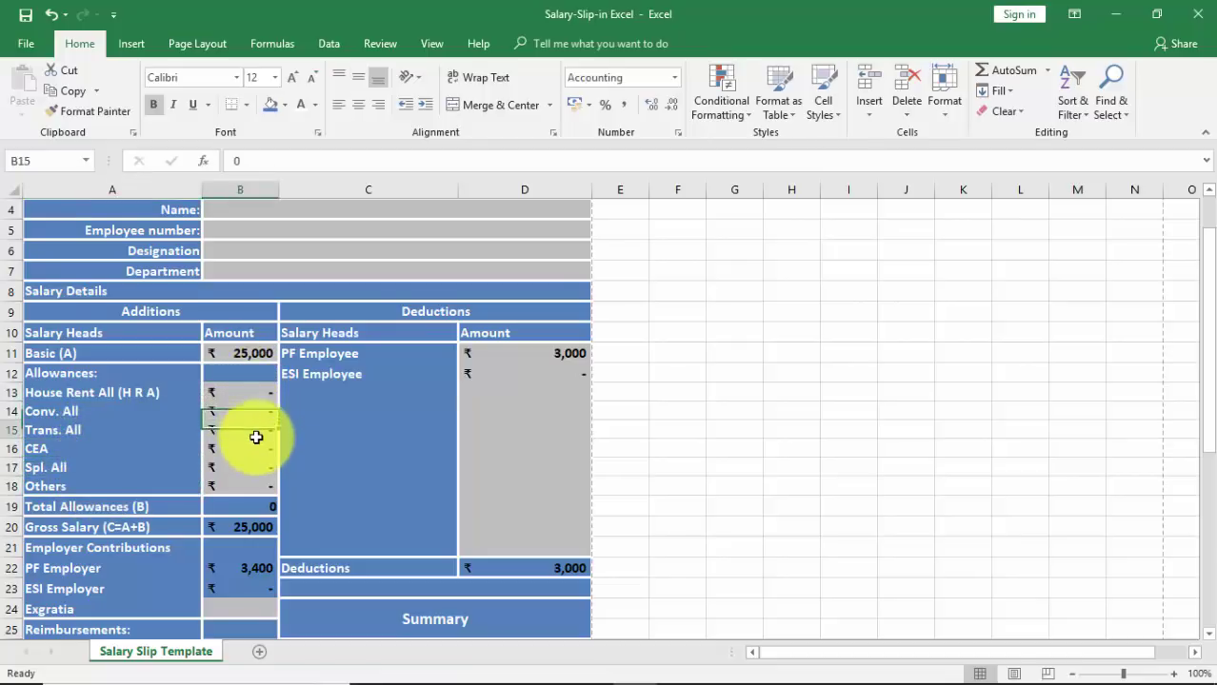
left_click(255, 468)
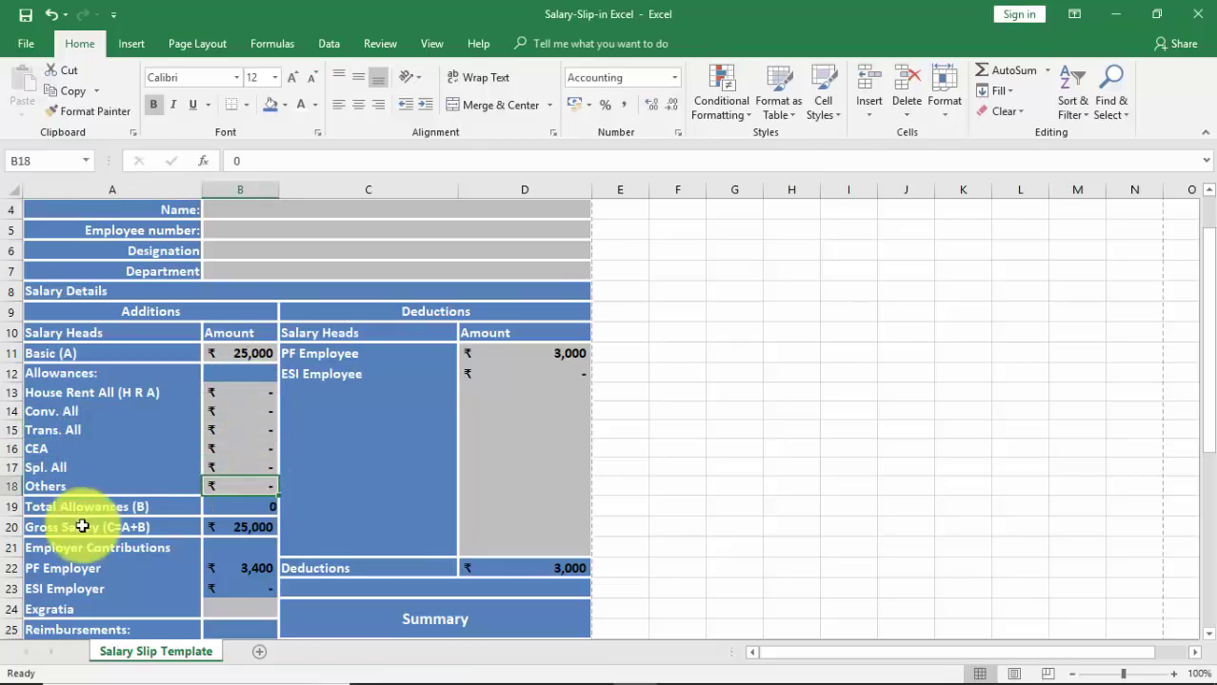
left_click(55, 507)
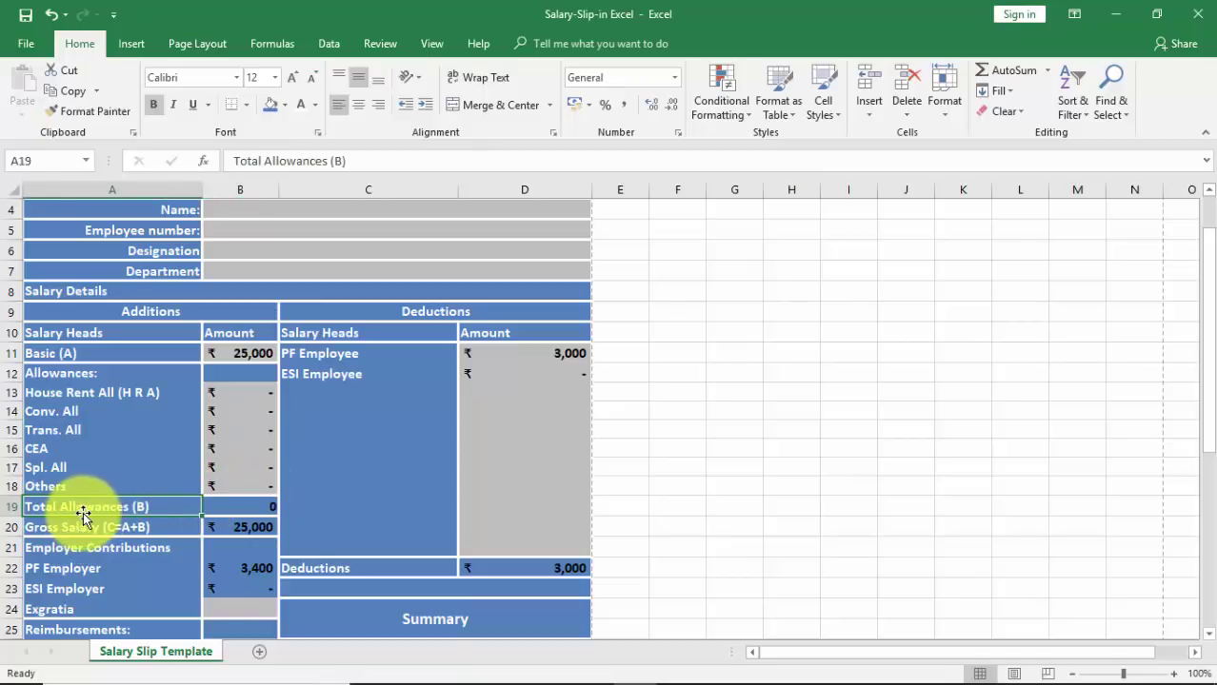
Check the B19 allowances total, enter an HRA of 2,000 in B13, then check Gross Salary
left_click(249, 509)
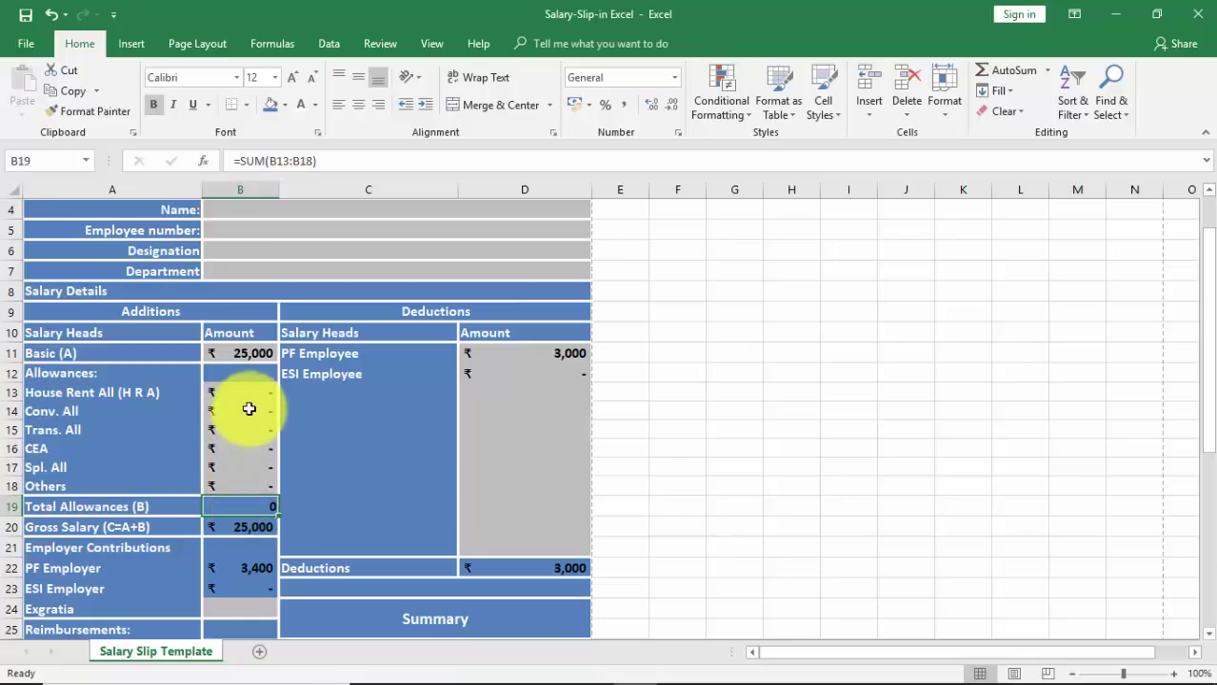
left_click_drag(245, 396, 247, 491)
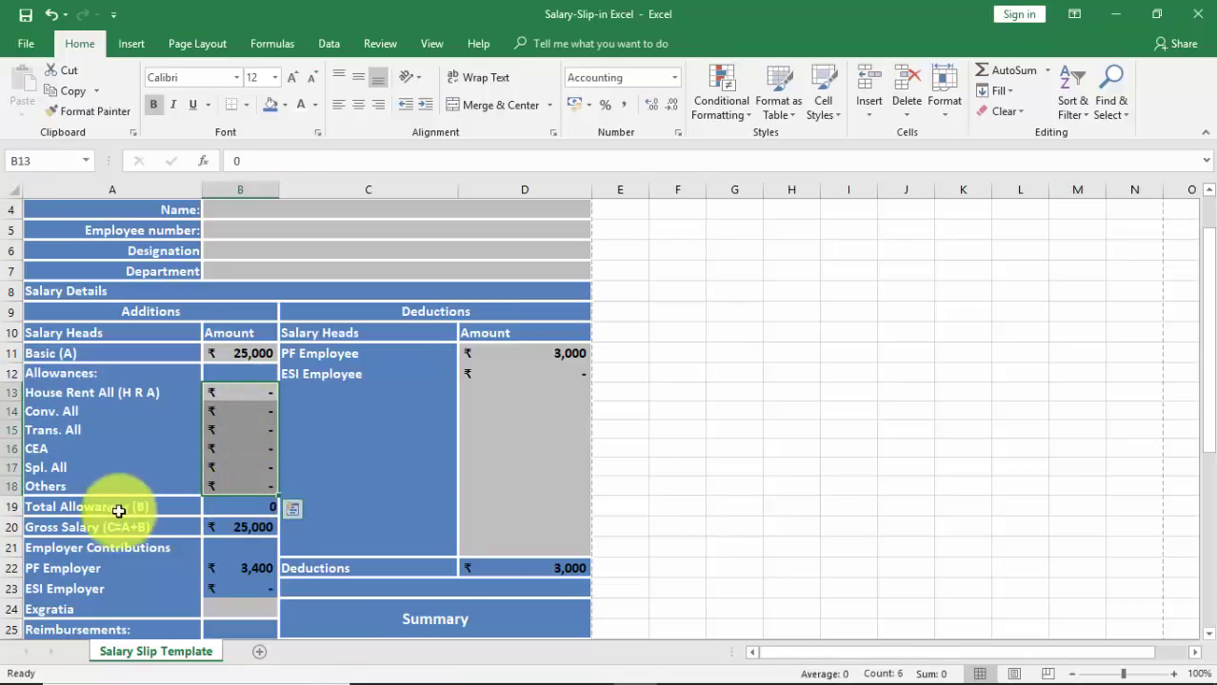
left_click(779, 466)
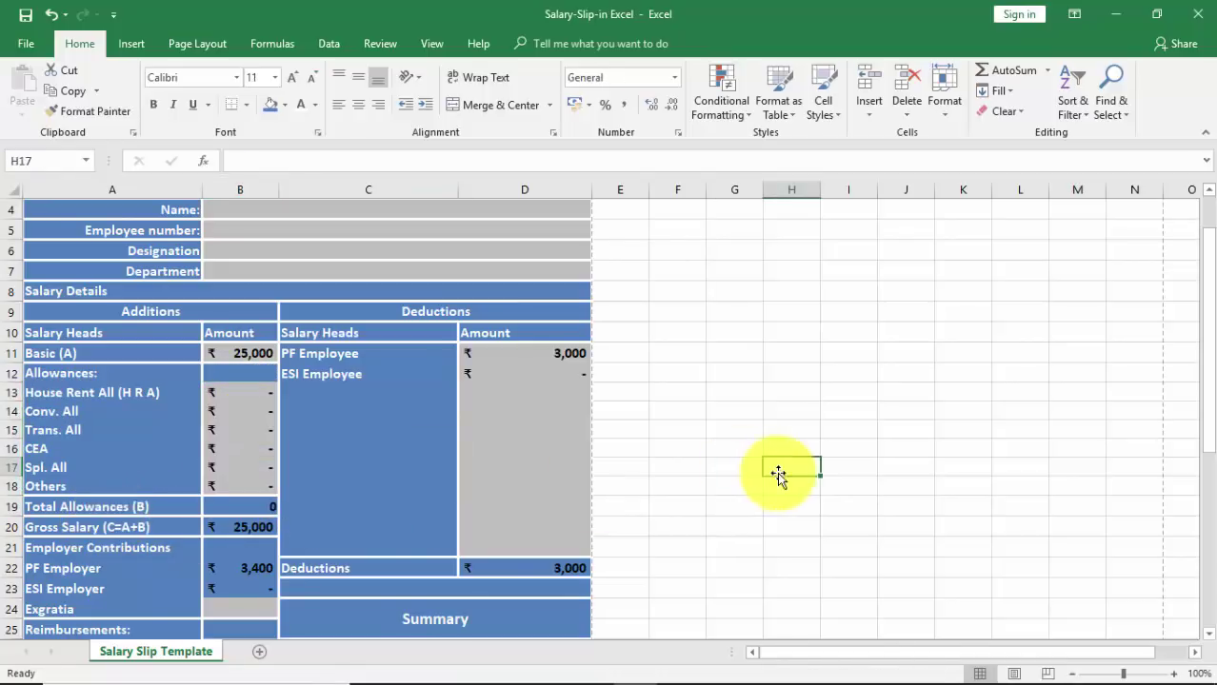
left_click(246, 393)
type("2000")
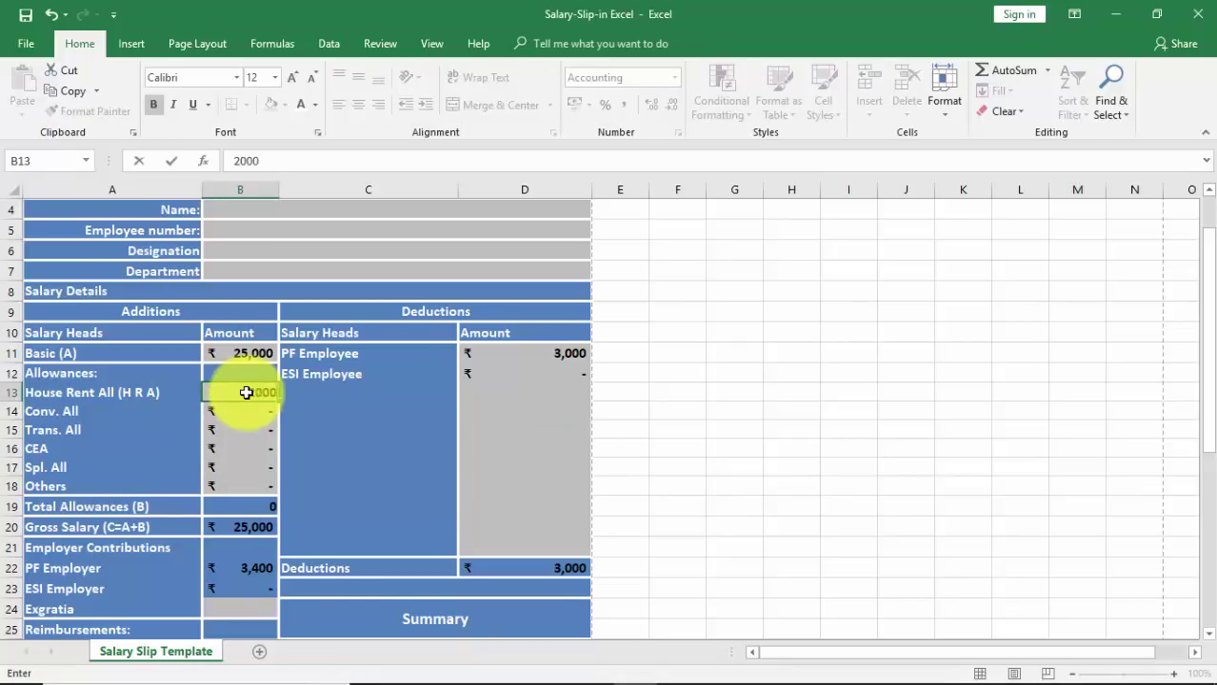
key("Return")
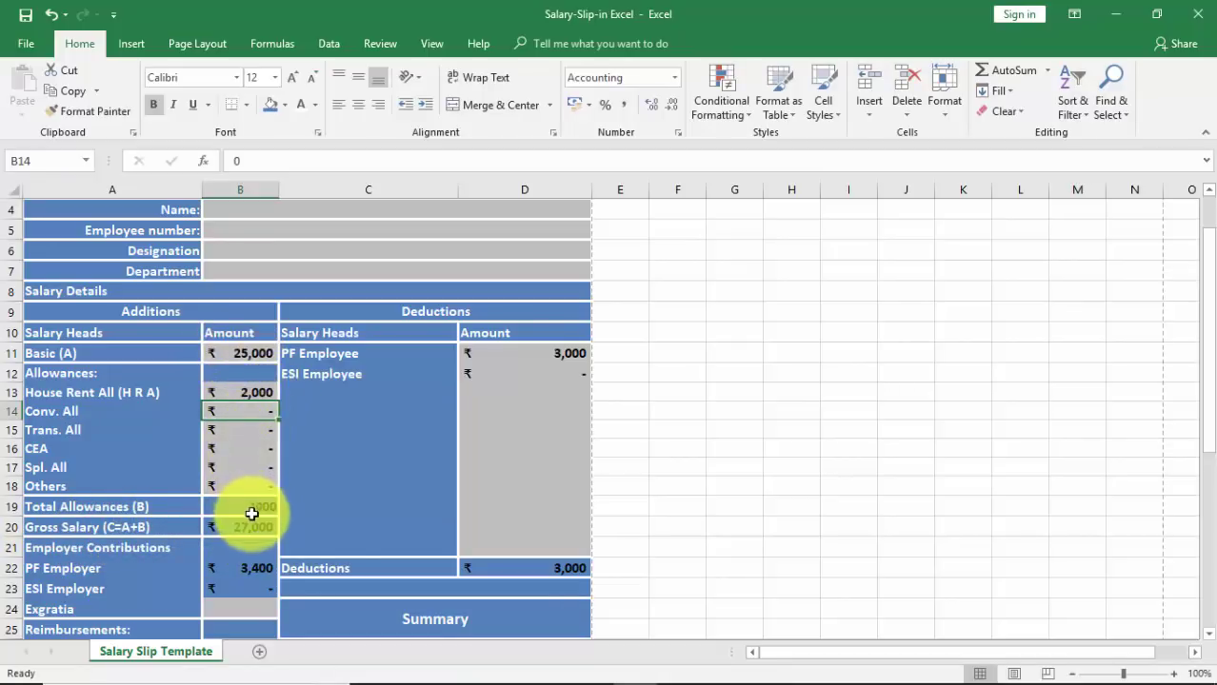
left_click(243, 521)
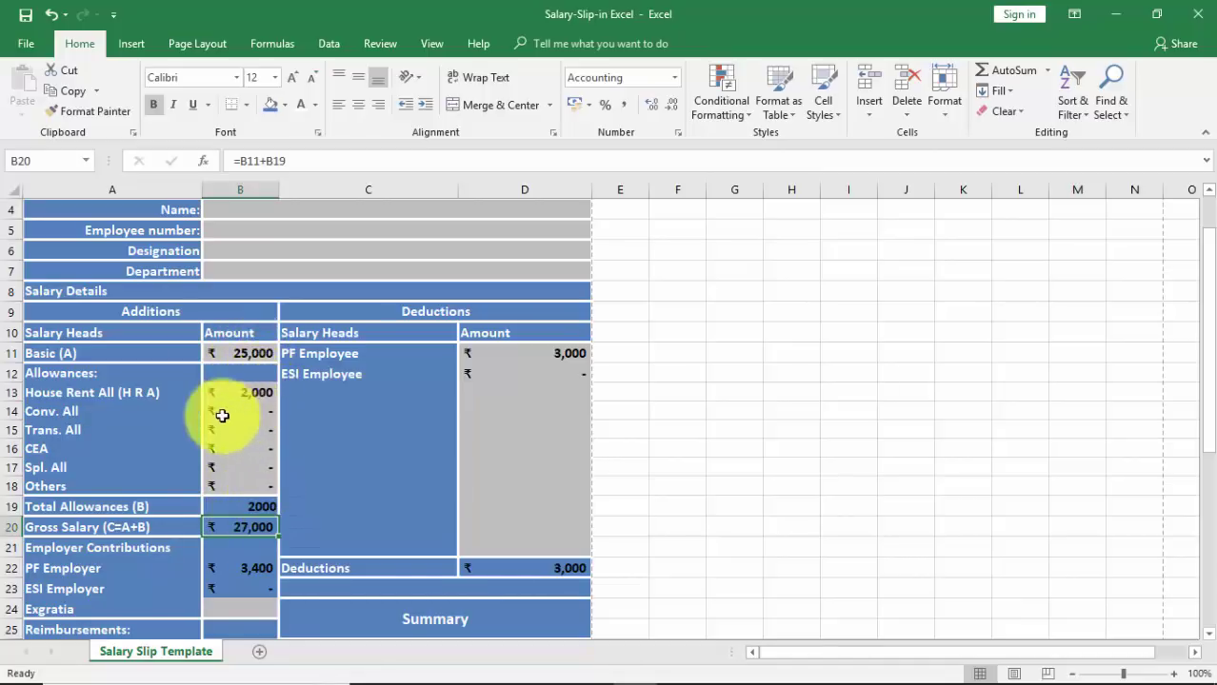
scroll(214, 453, "down", 1)
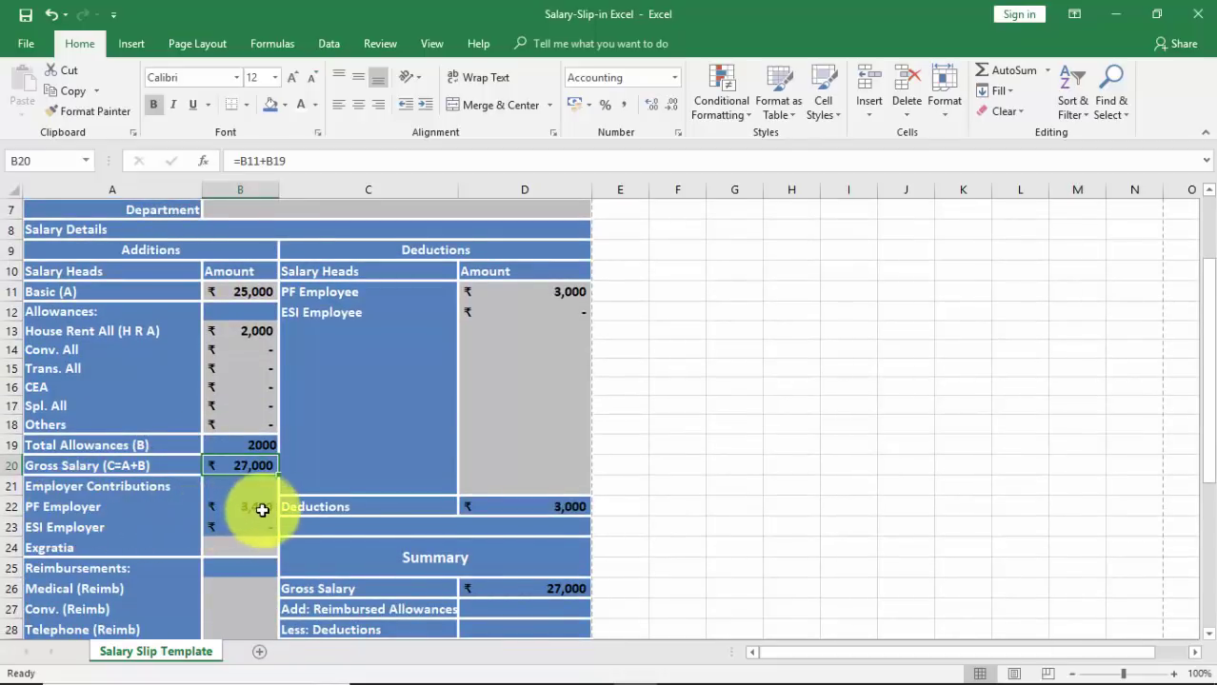
left_click(262, 508)
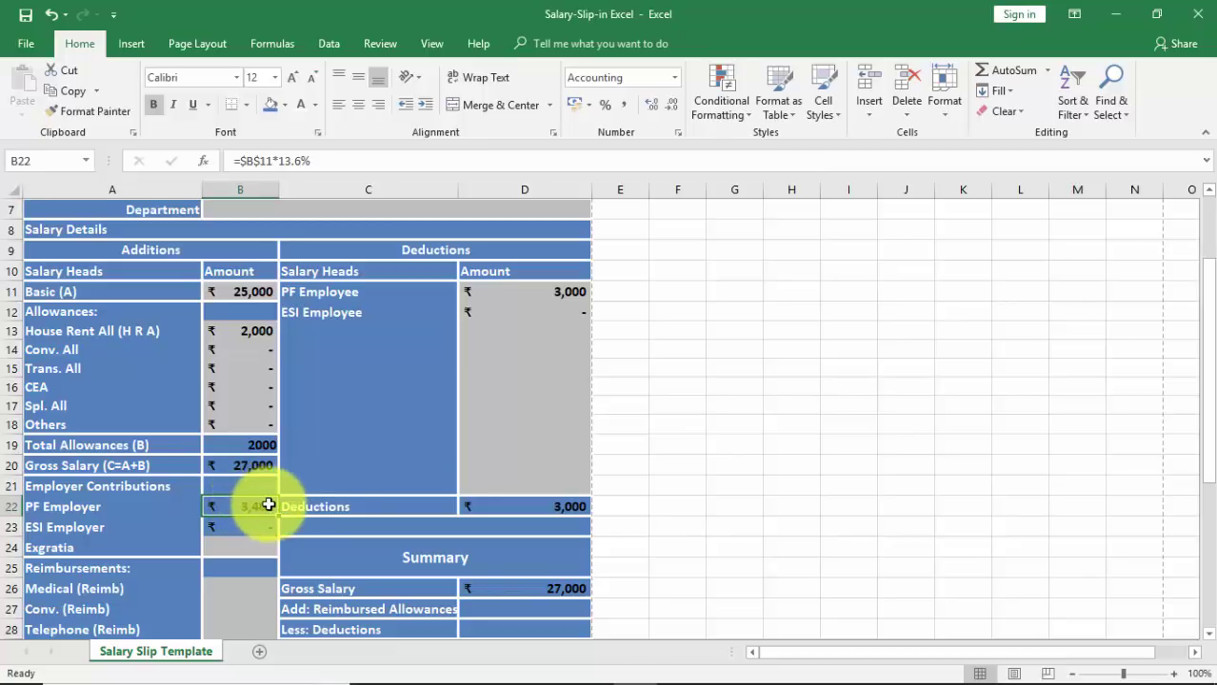
left_click(243, 528)
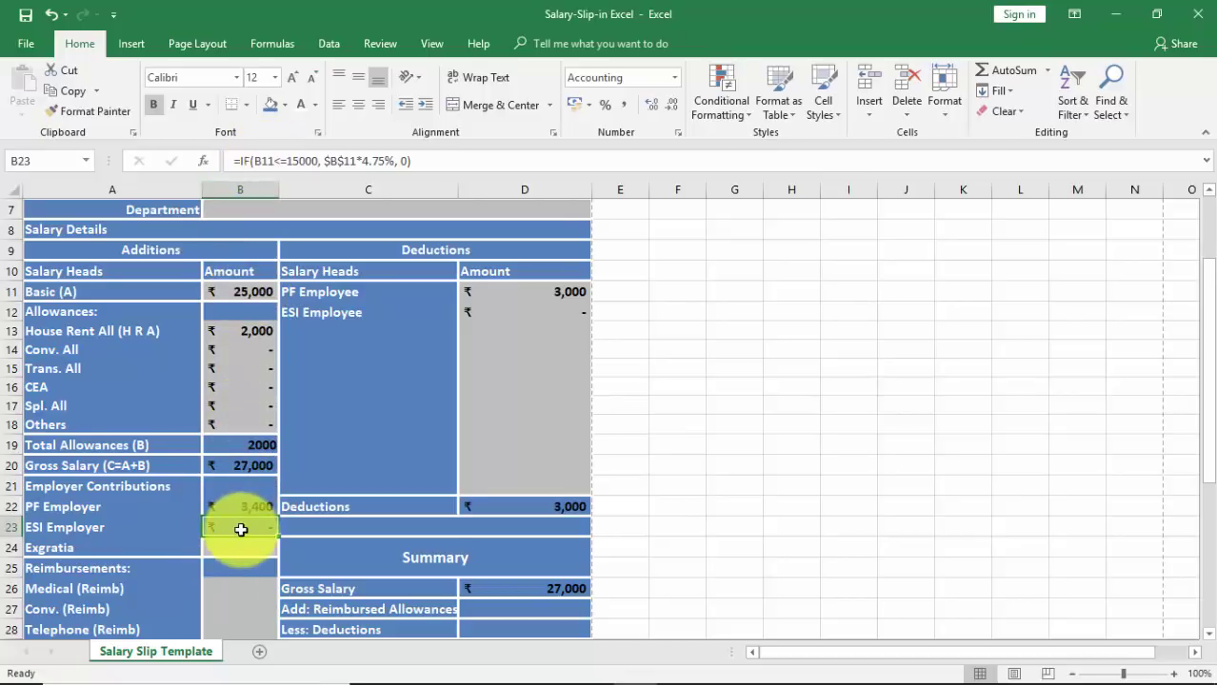
Inspect the ESI Employer formula in B23, leaving it unchanged
double_click(241, 529)
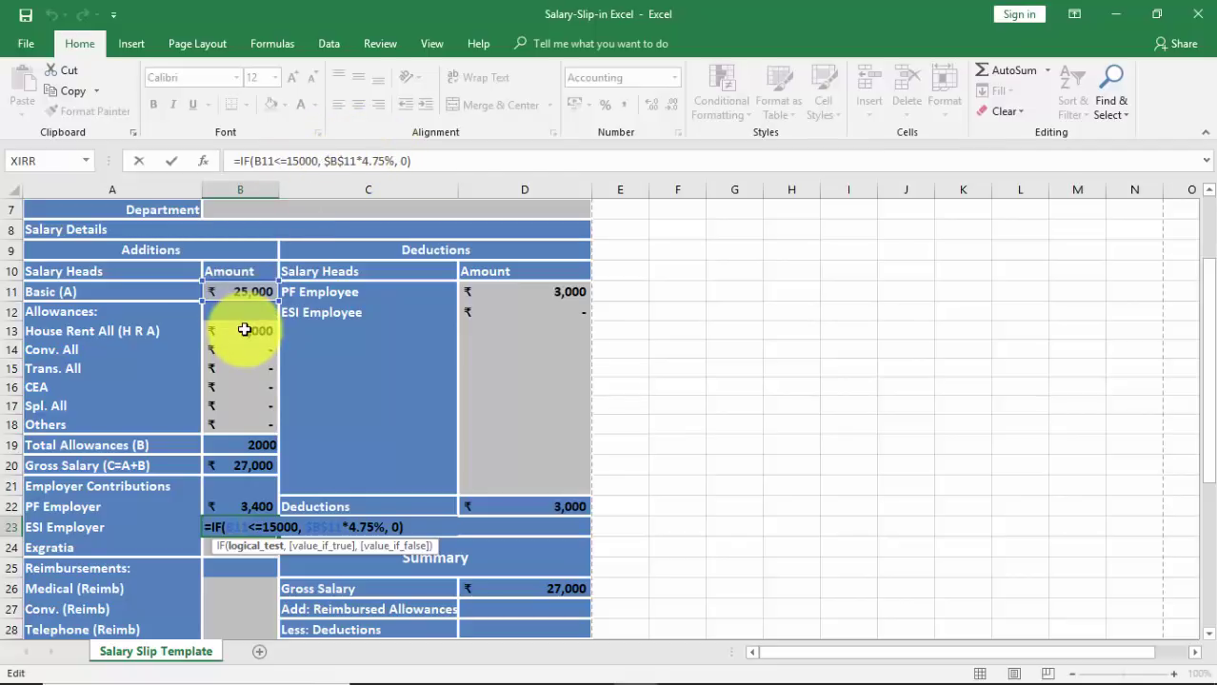
key("ctrl+Return")
scroll(197, 401, "down", 1)
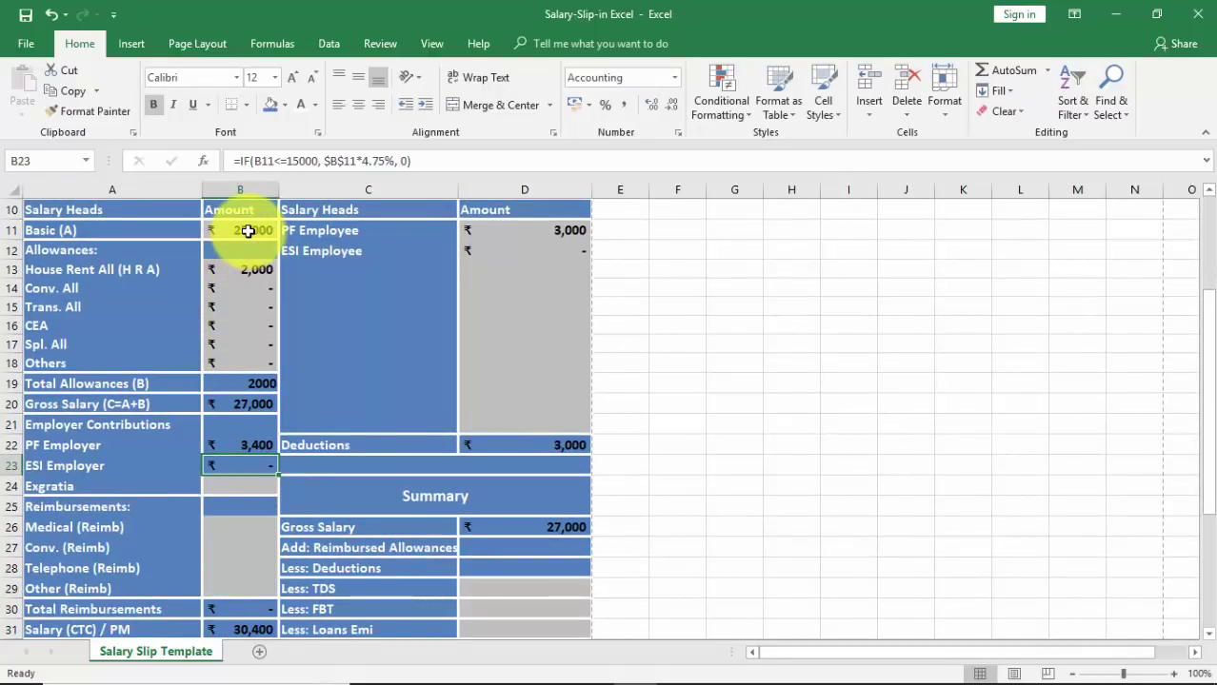
type("1400")
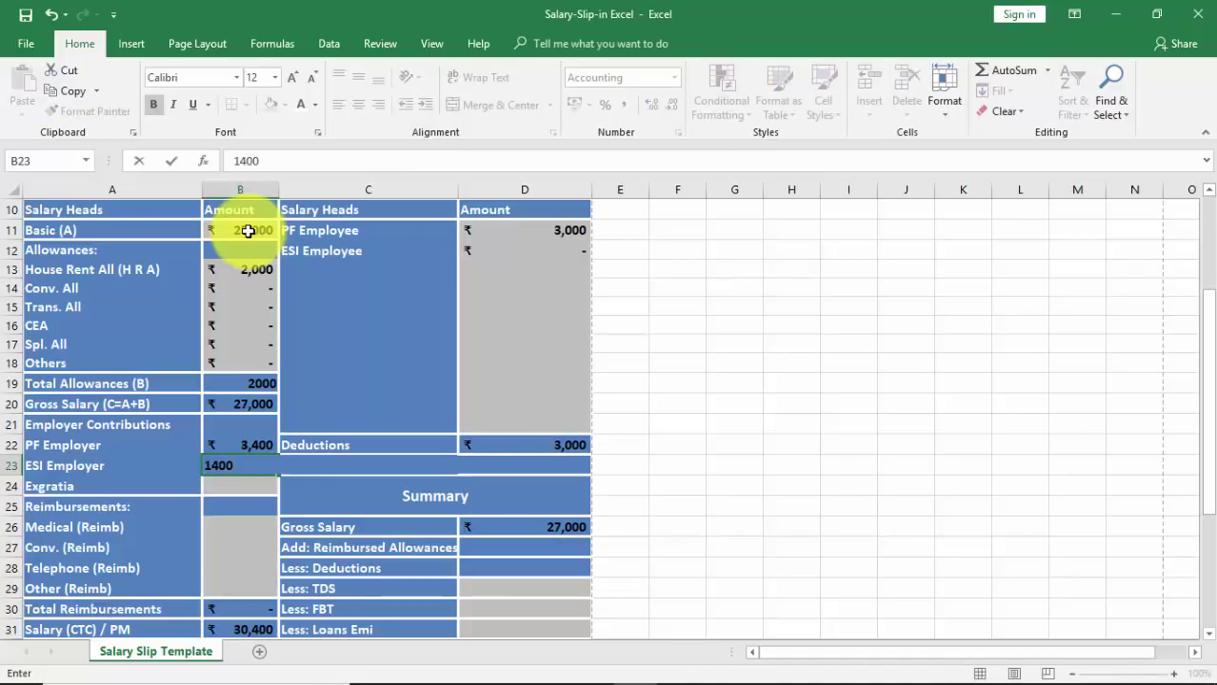
key("Escape")
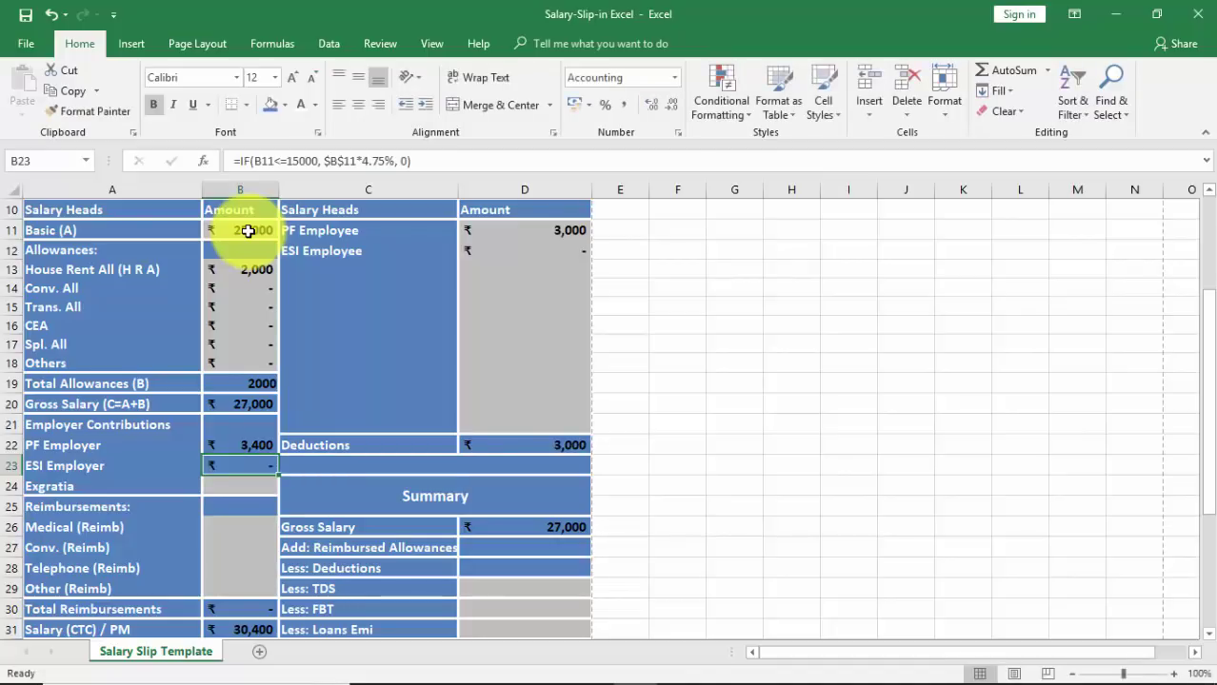
Change the Basic salary in B11 to 14,000 and review the recalculated rows
left_click(247, 231)
type("14")
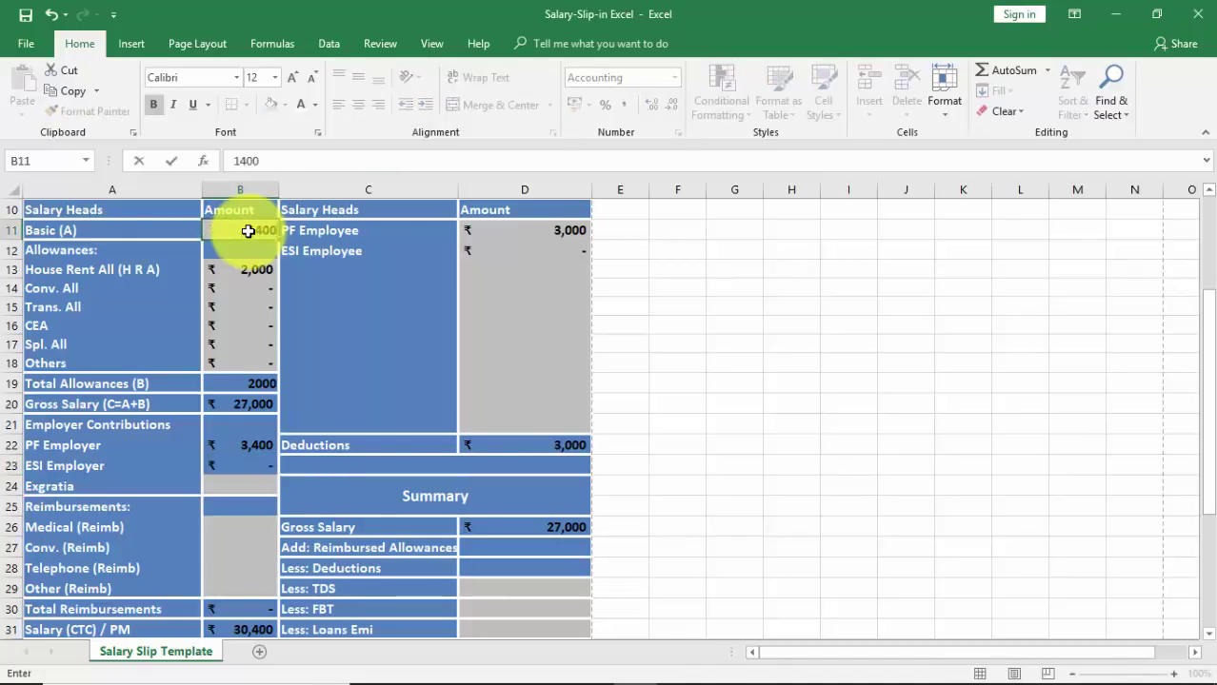
key("Return")
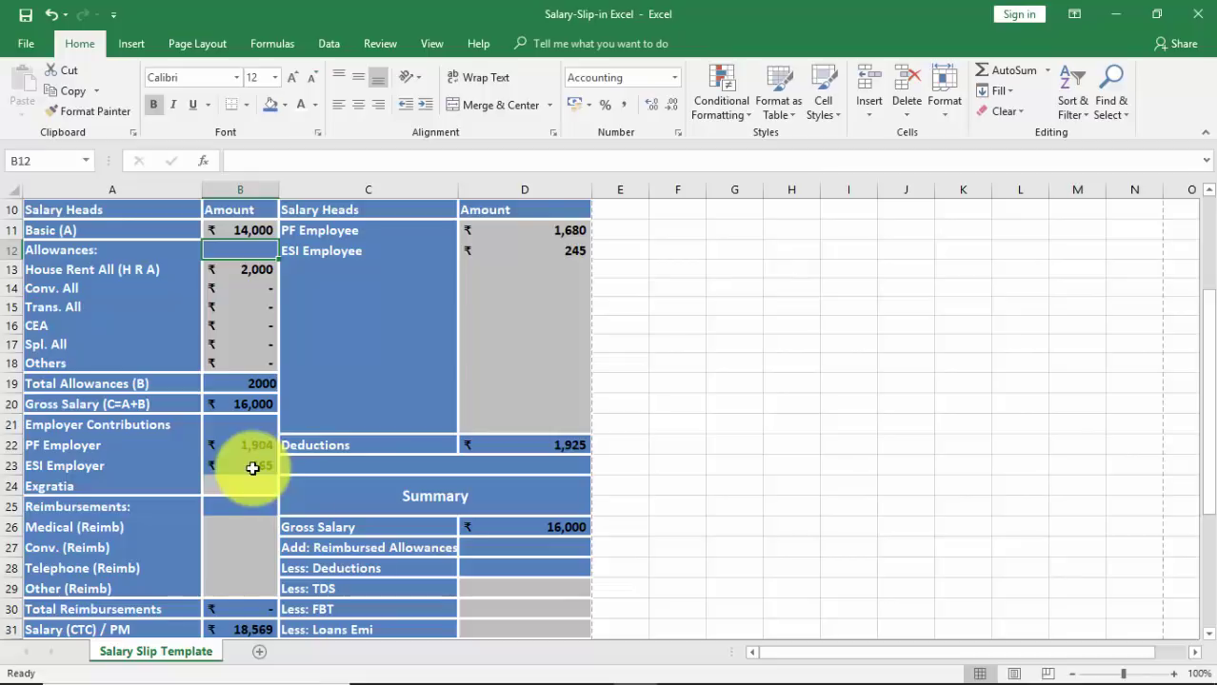
scroll(643, 432, "up", 1)
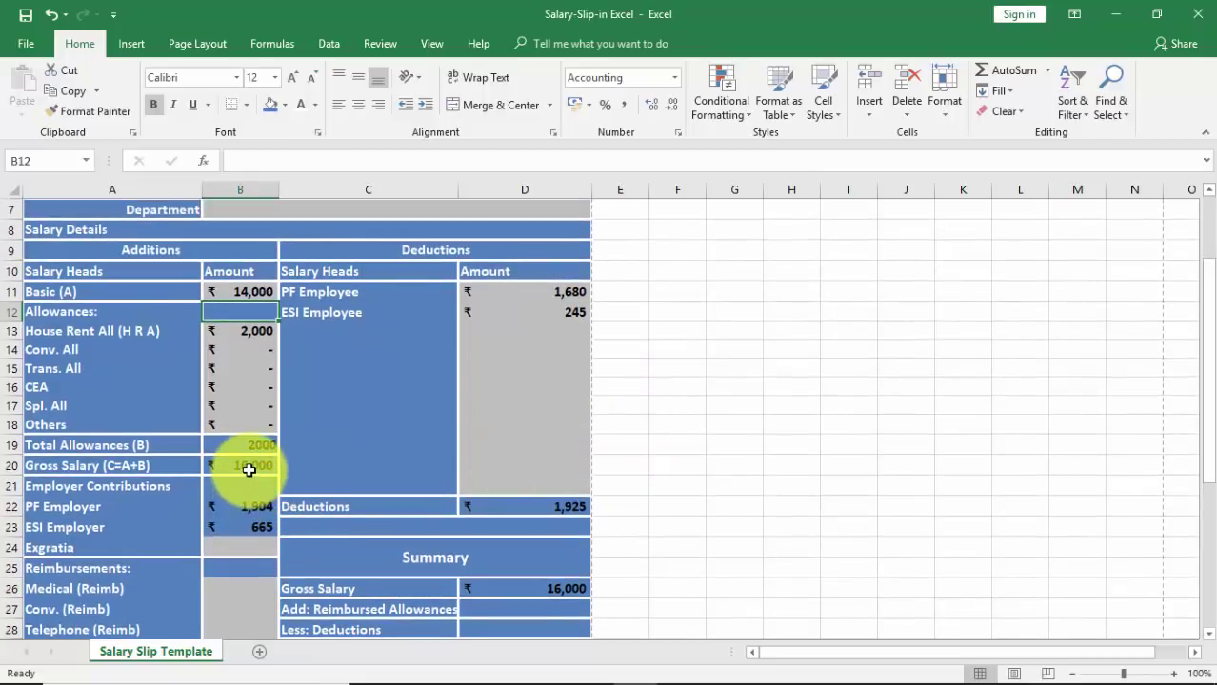
scroll(198, 479, "down", 1)
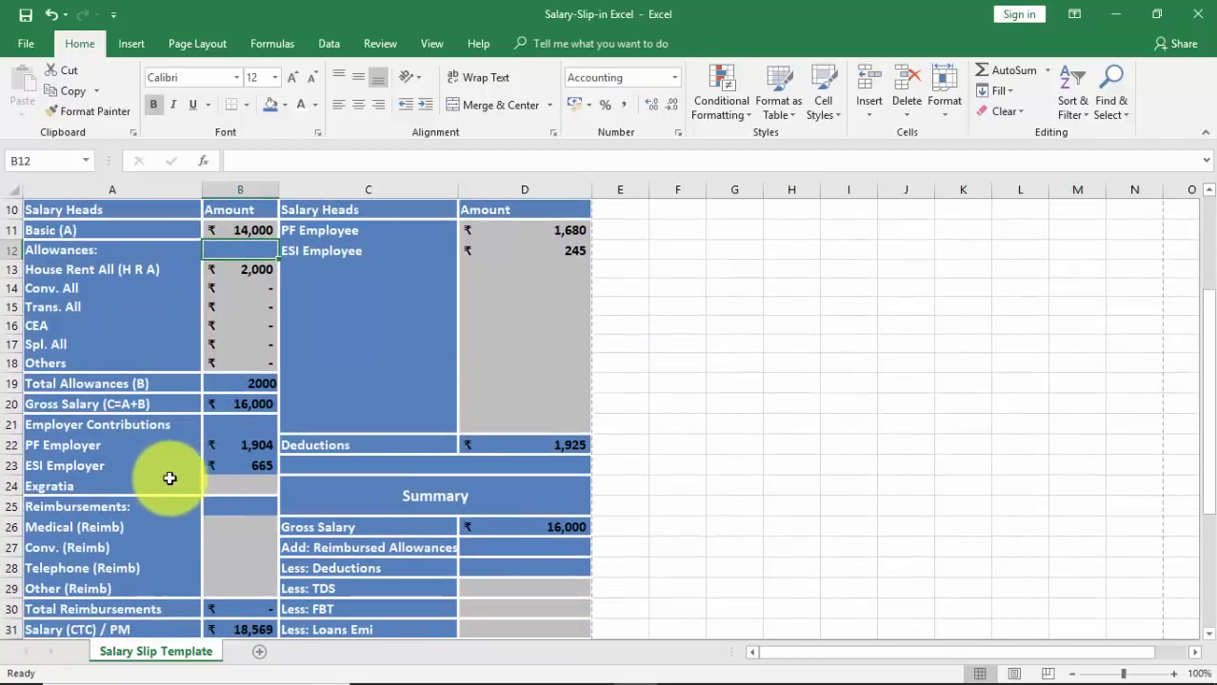
left_click(94, 480)
scroll(148, 482, "down", 1)
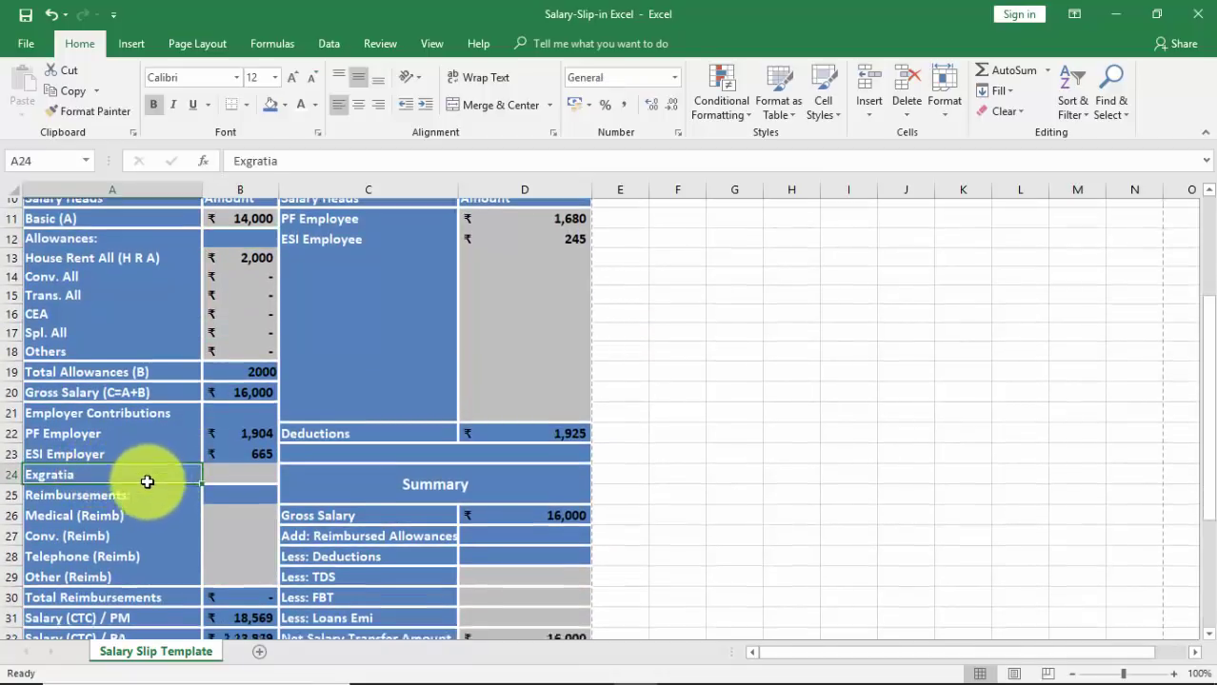
scroll(147, 483, "down", 1)
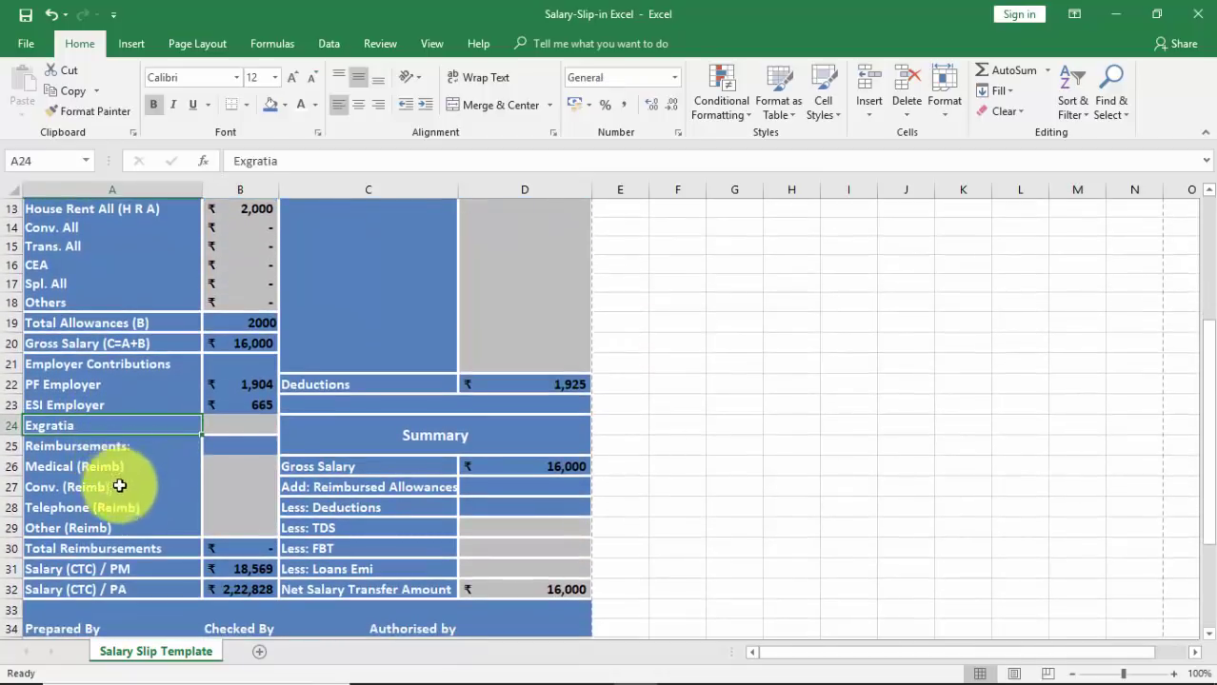
left_click(253, 472)
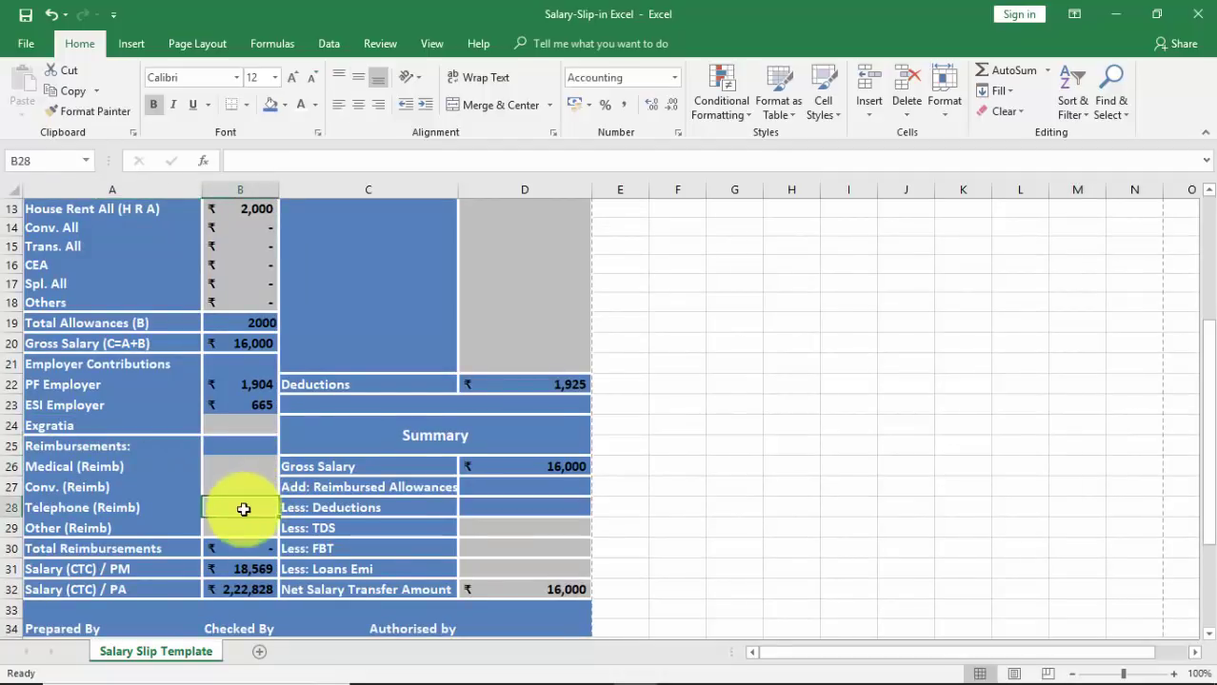
left_click(239, 529)
left_click(252, 549)
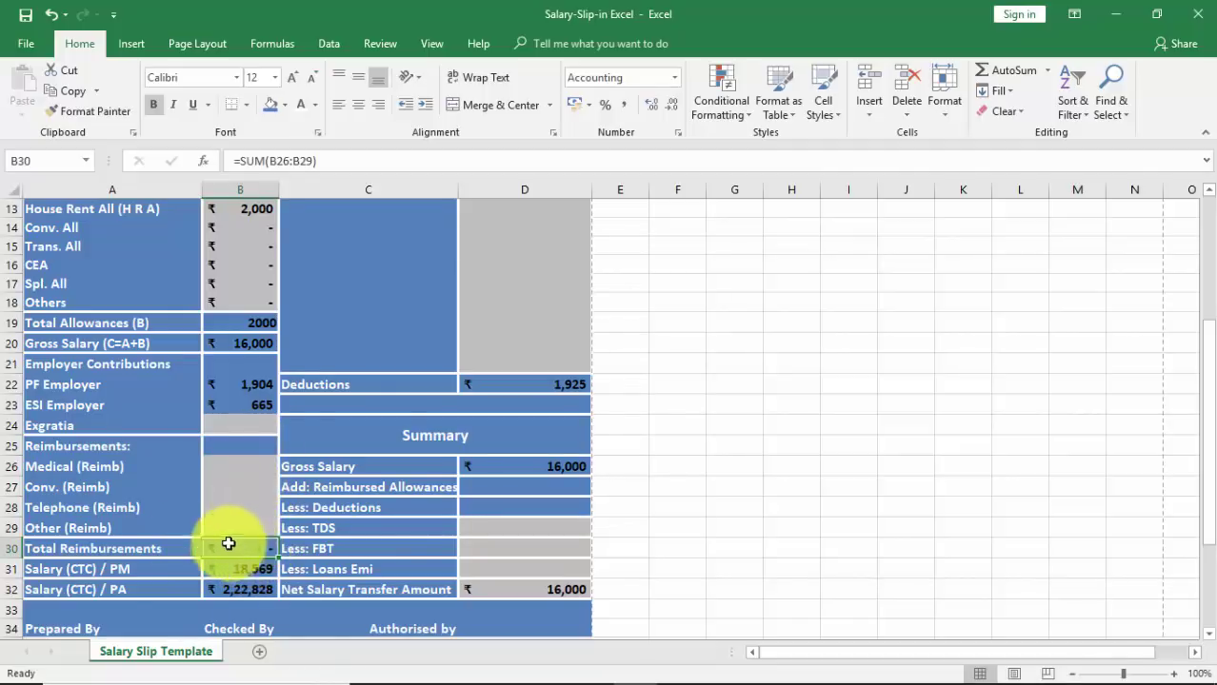
left_click(117, 571)
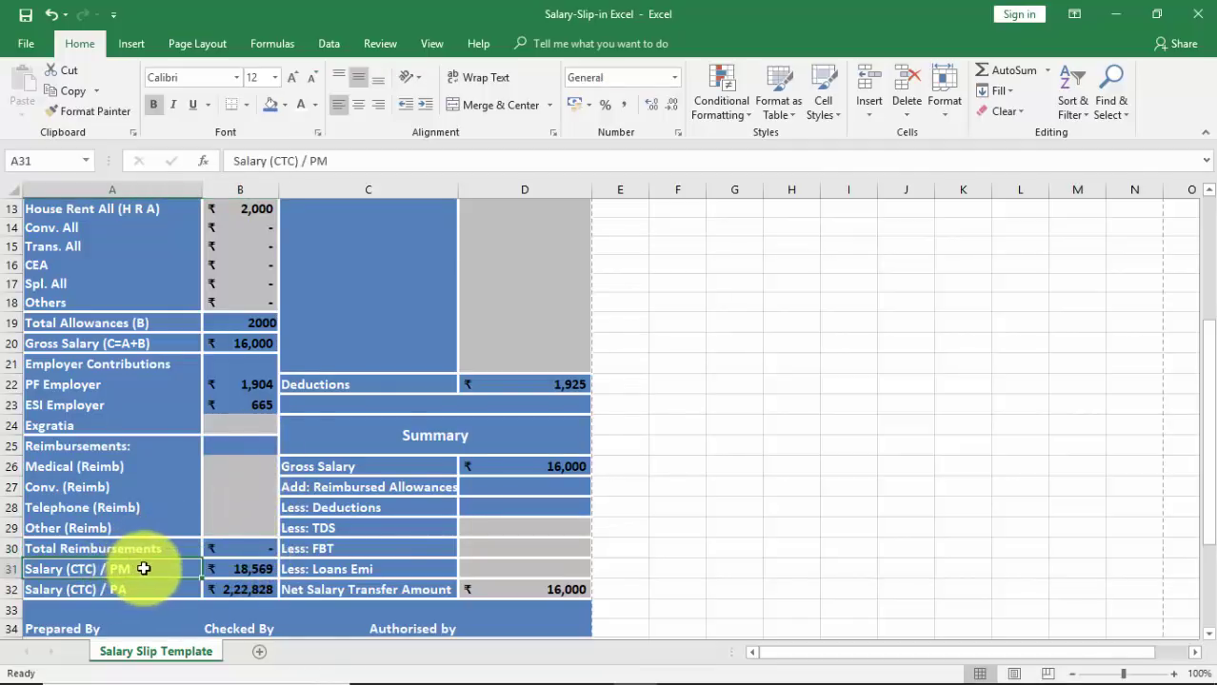
left_click(236, 568)
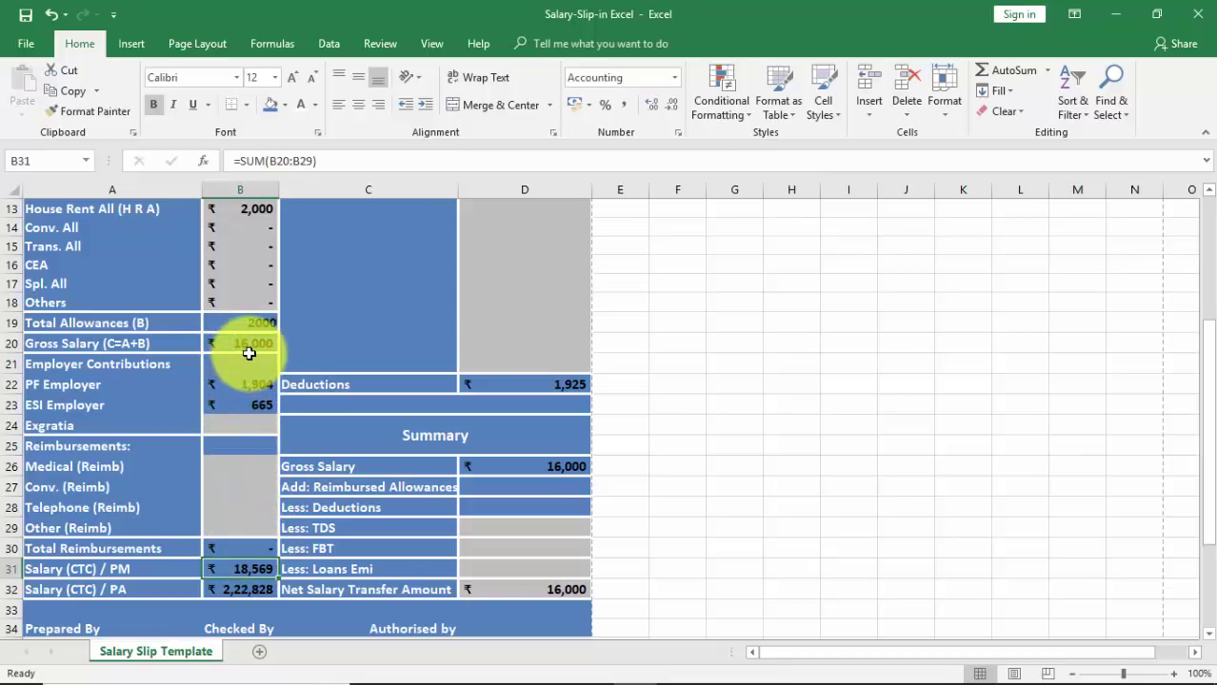
left_click_drag(249, 354, 260, 521)
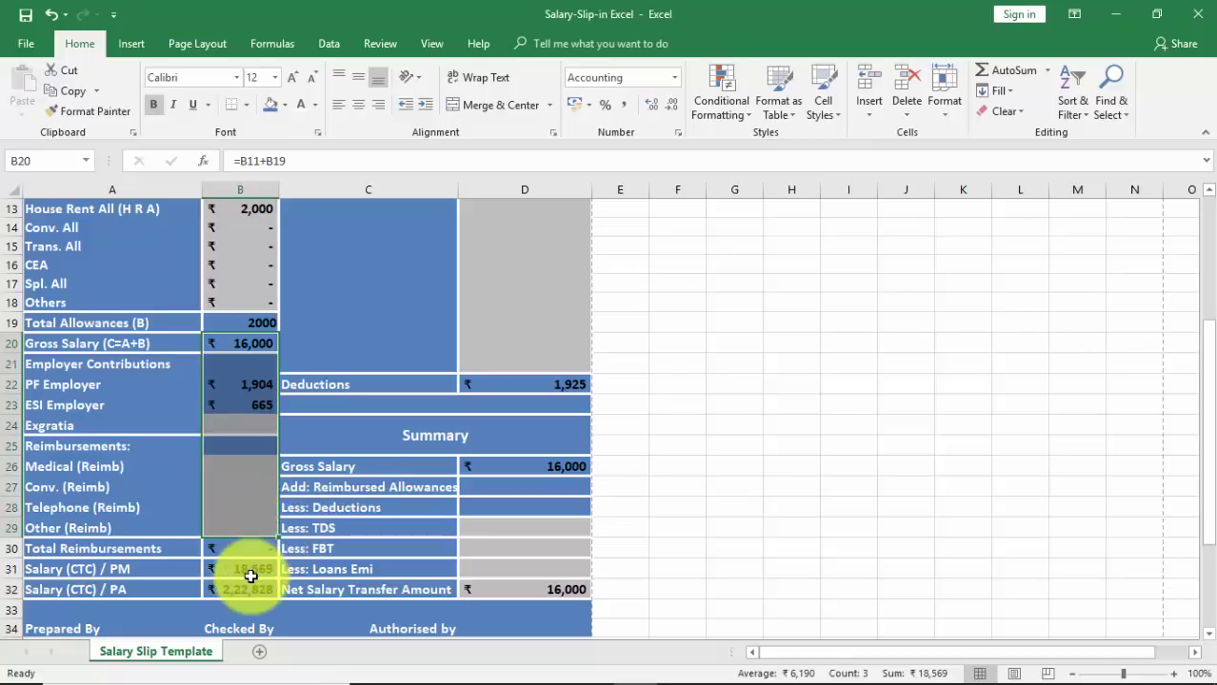
left_click(250, 574)
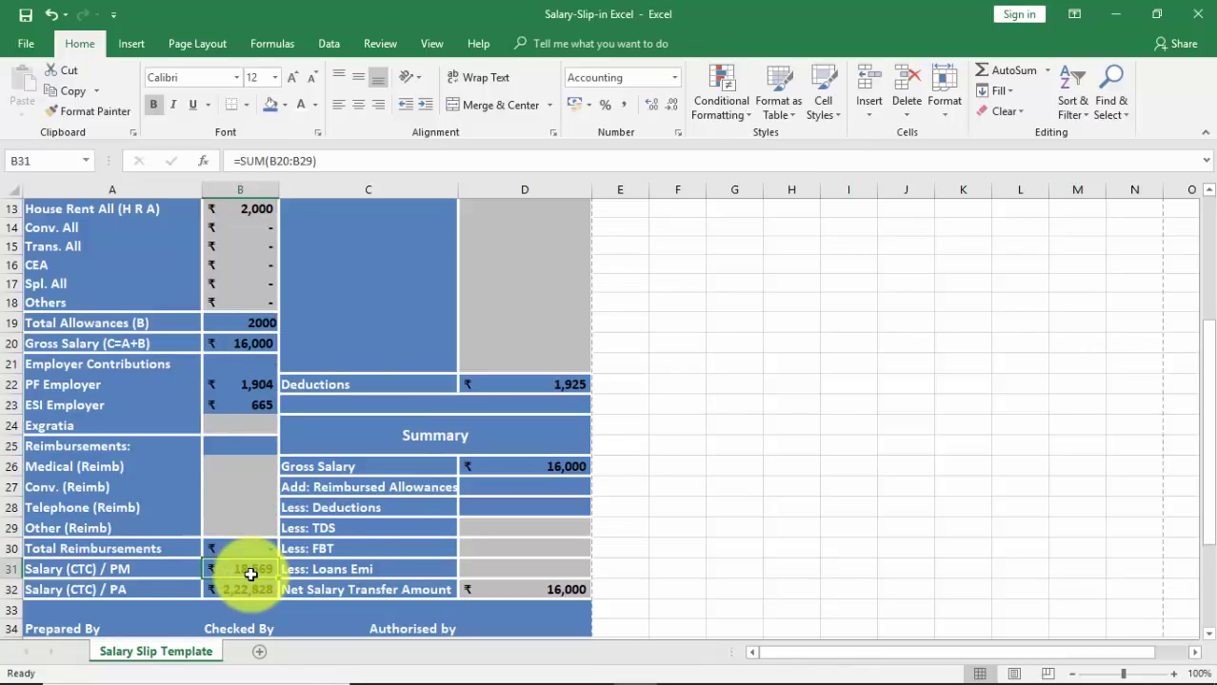
left_click(246, 589)
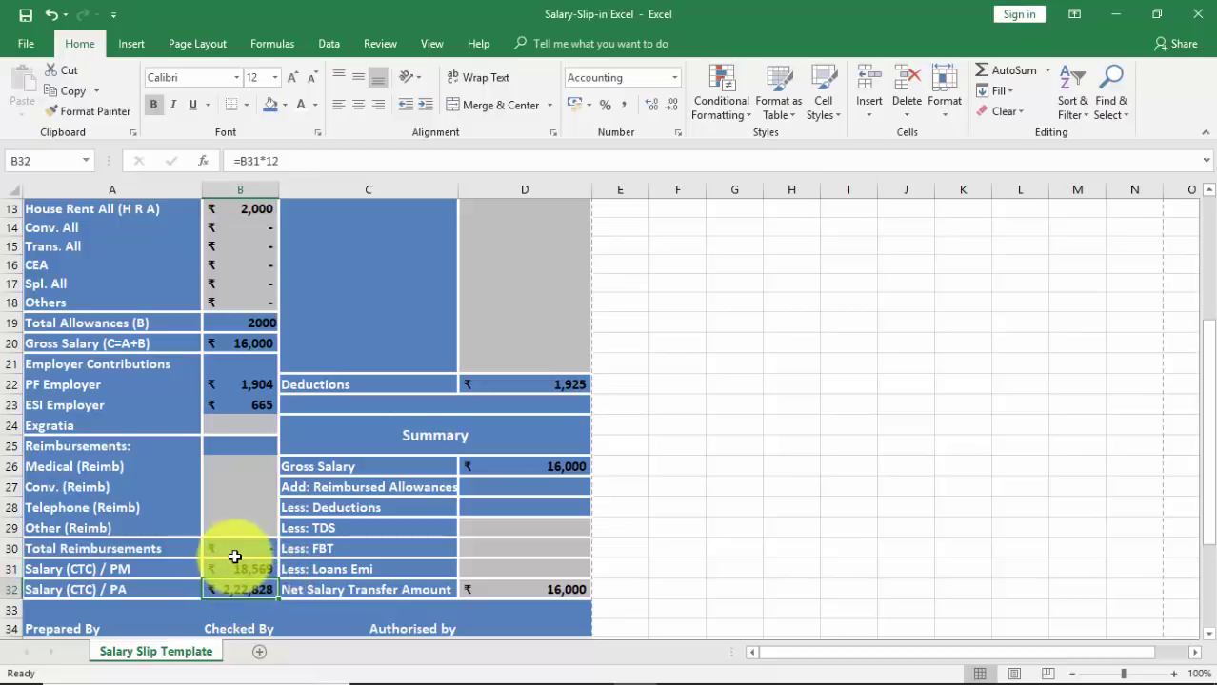
left_click(236, 564)
left_click(239, 588)
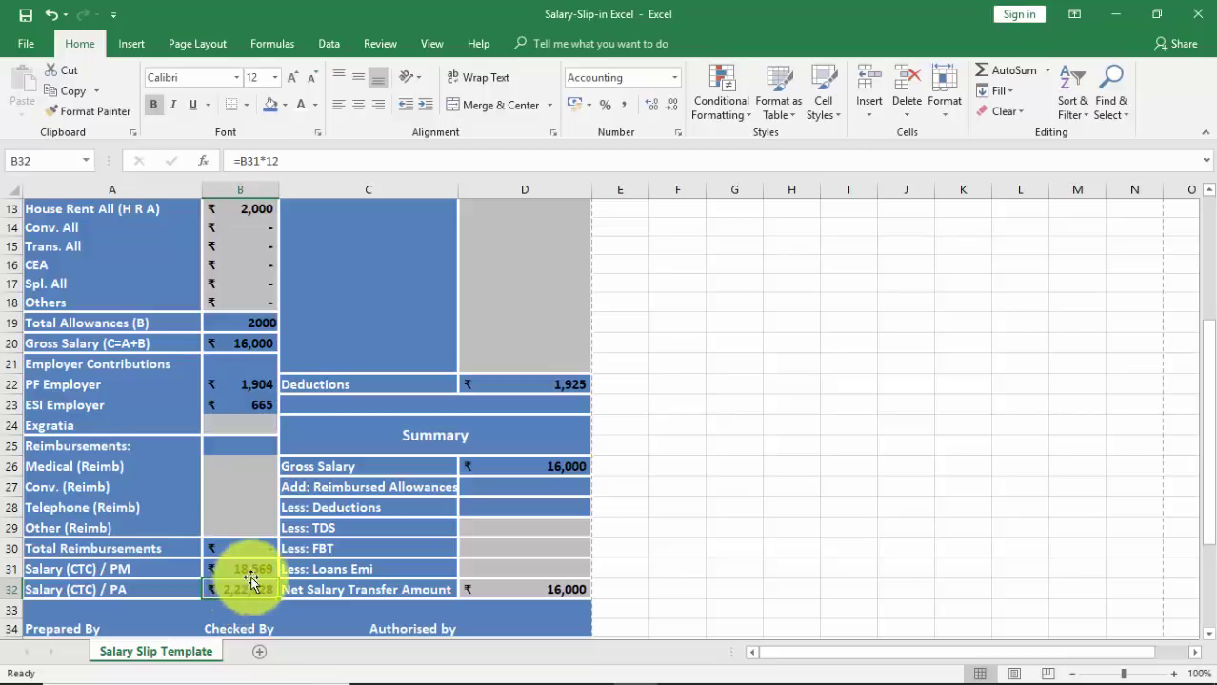
left_click(240, 569)
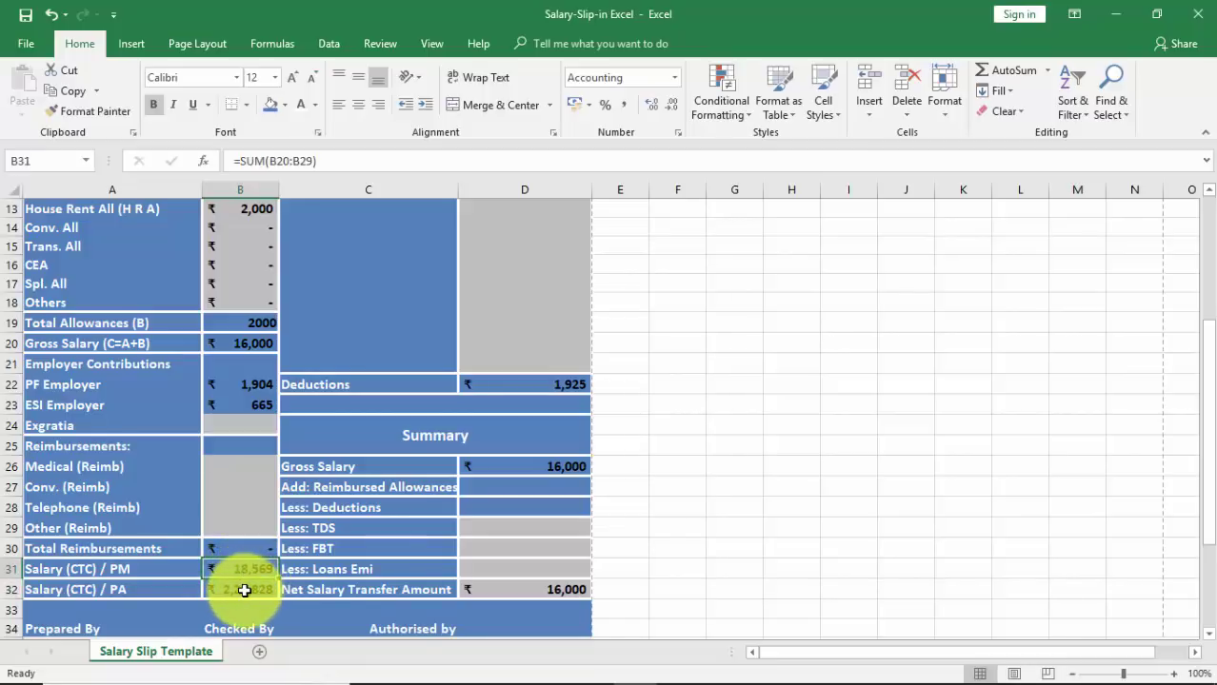
left_click(245, 590)
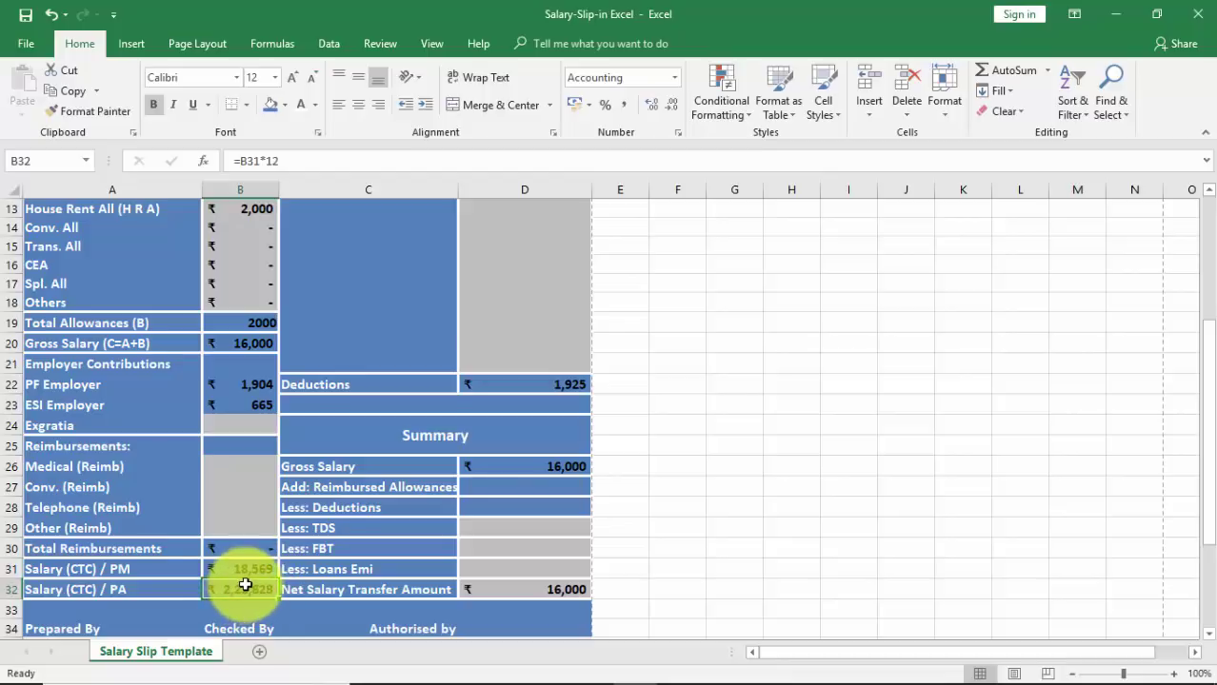
Check the PF and ESI Employee deduction formulas and the D22 Deductions total of 1,925
scroll(535, 389, "up", 4)
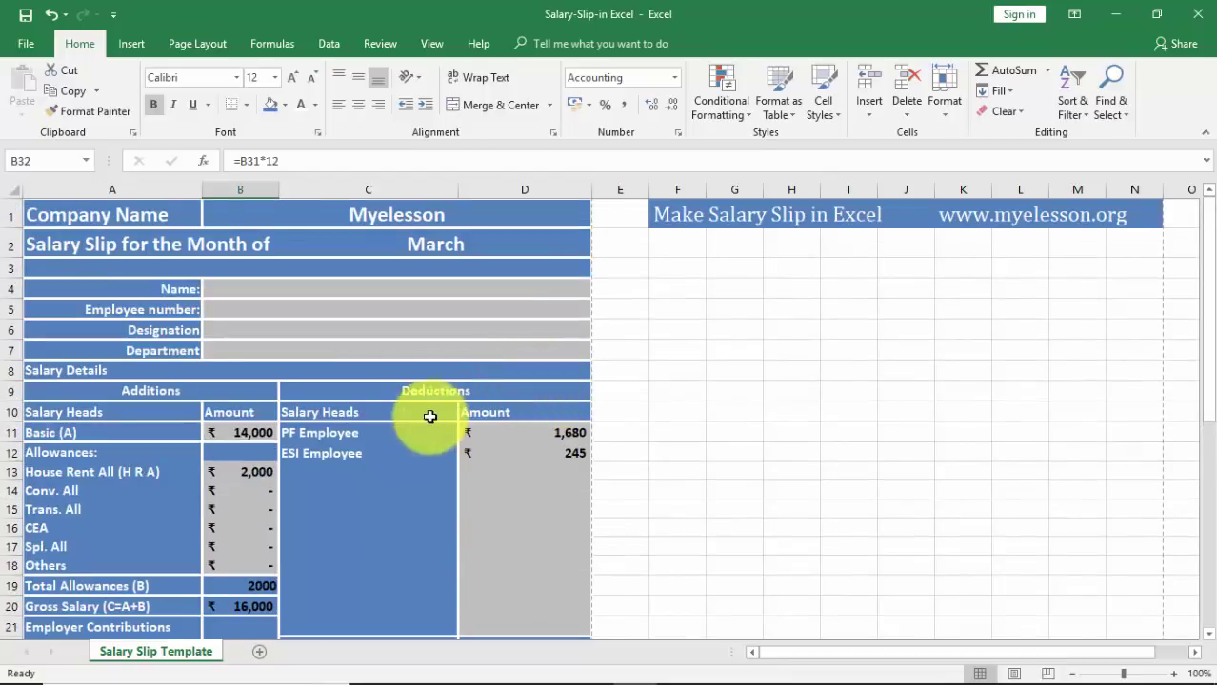
left_click(348, 437)
left_click(539, 433)
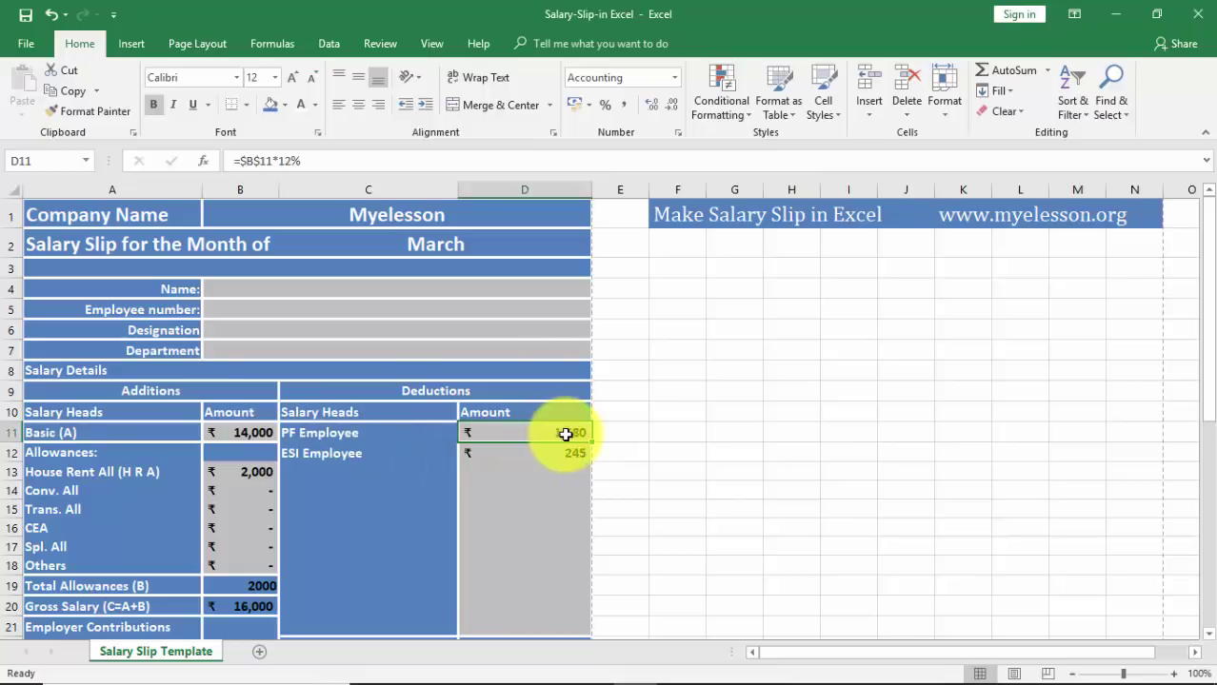
left_click(366, 452)
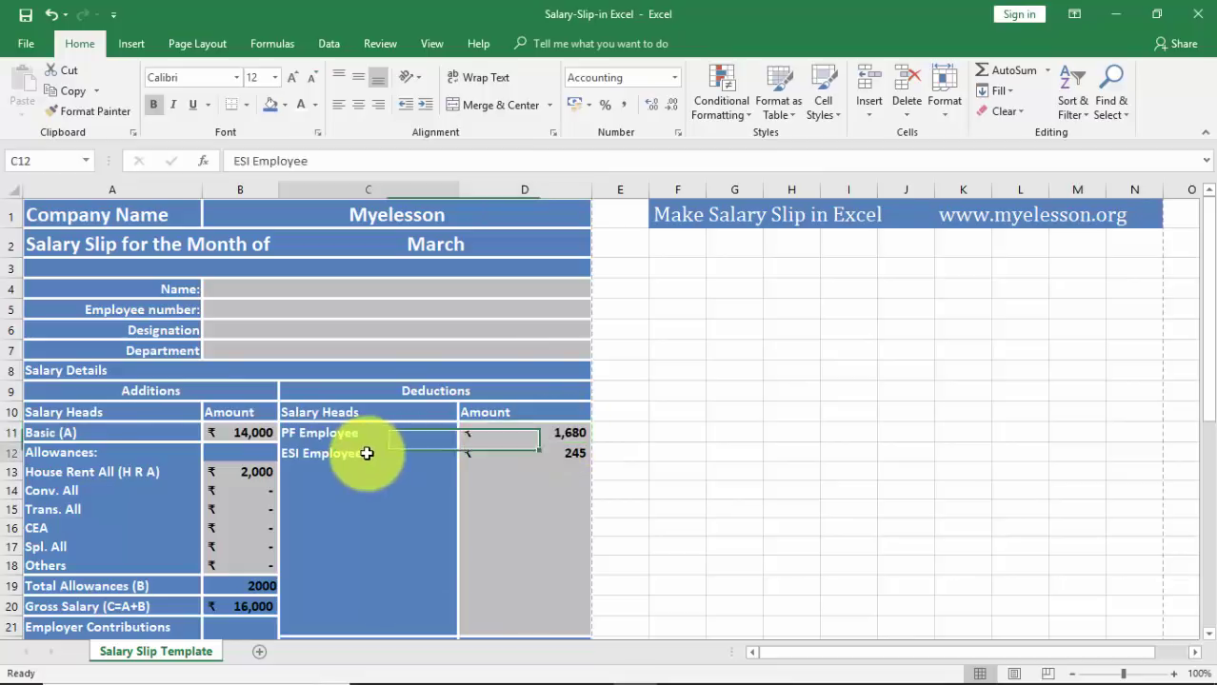
left_click(551, 455)
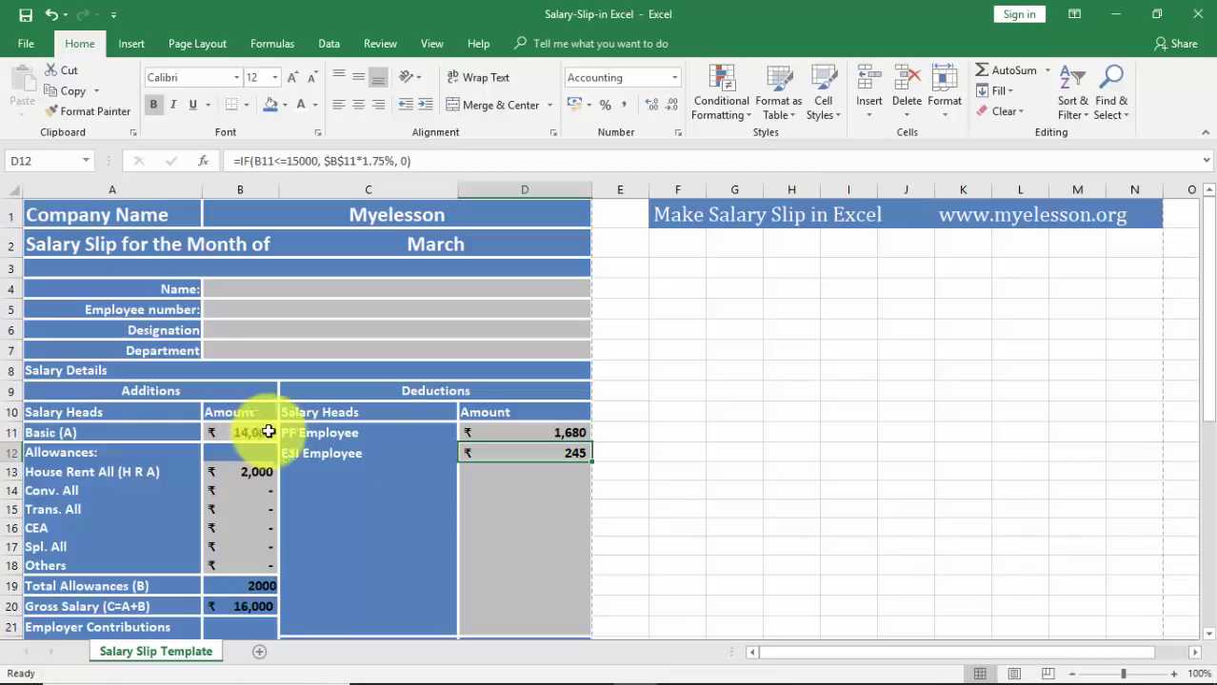
scroll(380, 453, "down", 2)
scroll(476, 466, "down", 1)
left_click(566, 448)
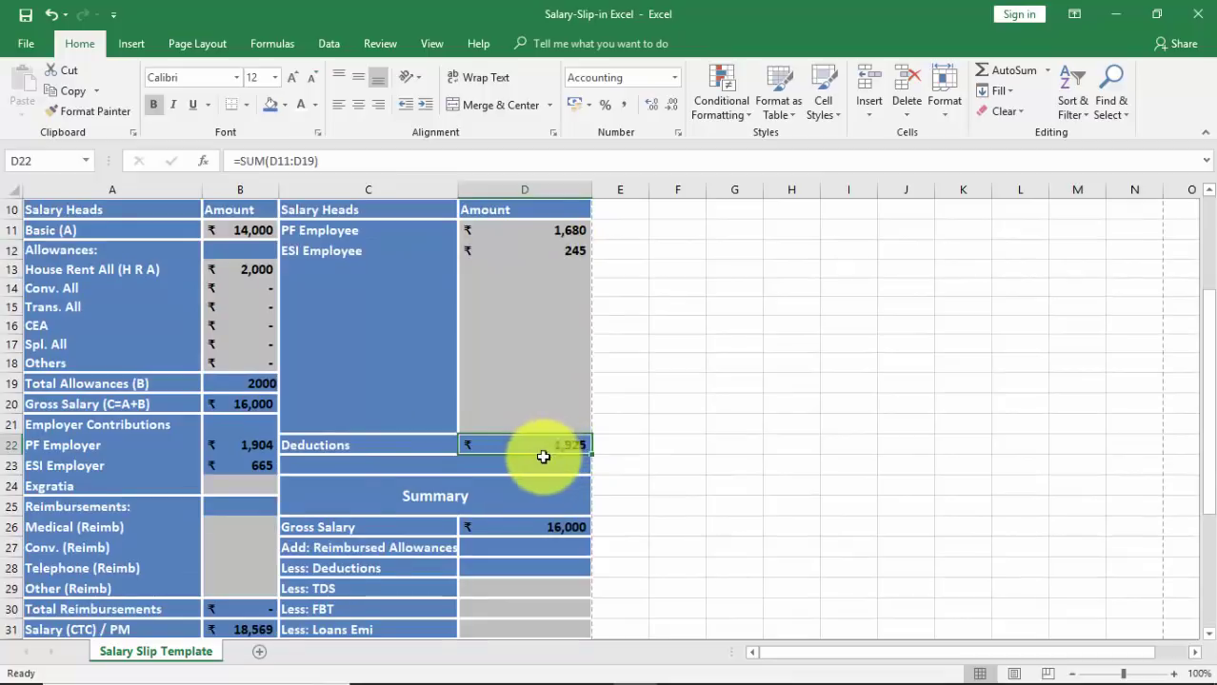
scroll(533, 457, "down", 1)
left_click(381, 465)
left_click(423, 446)
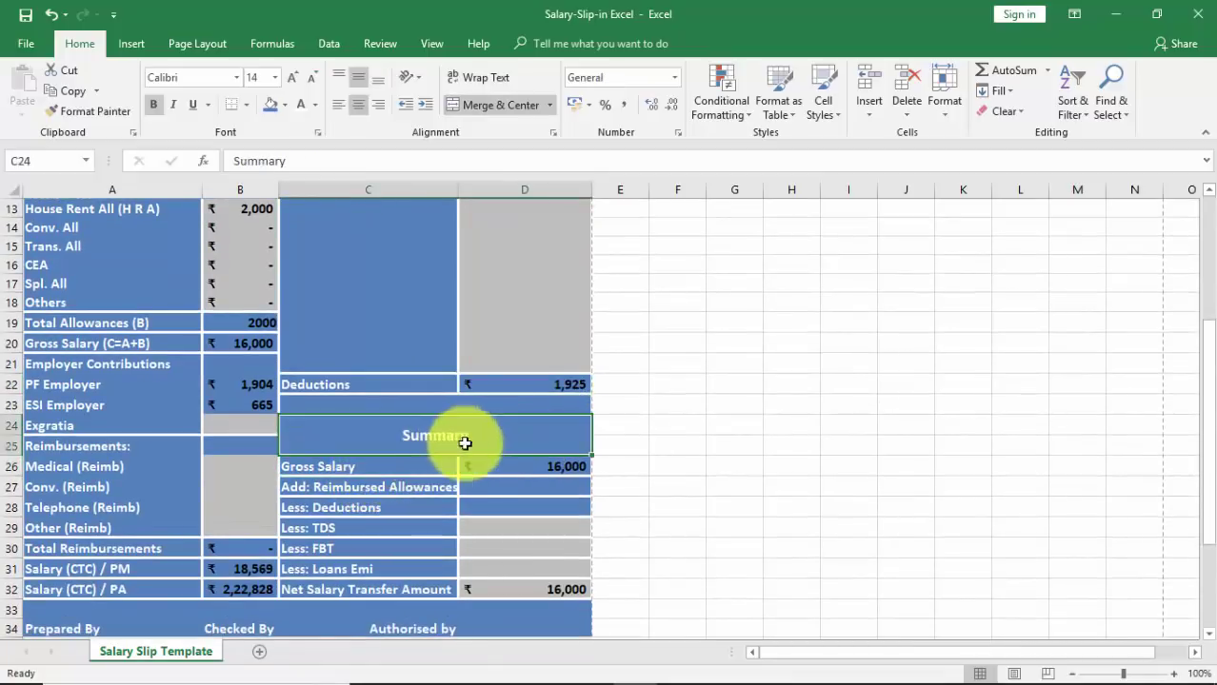
left_click(517, 466)
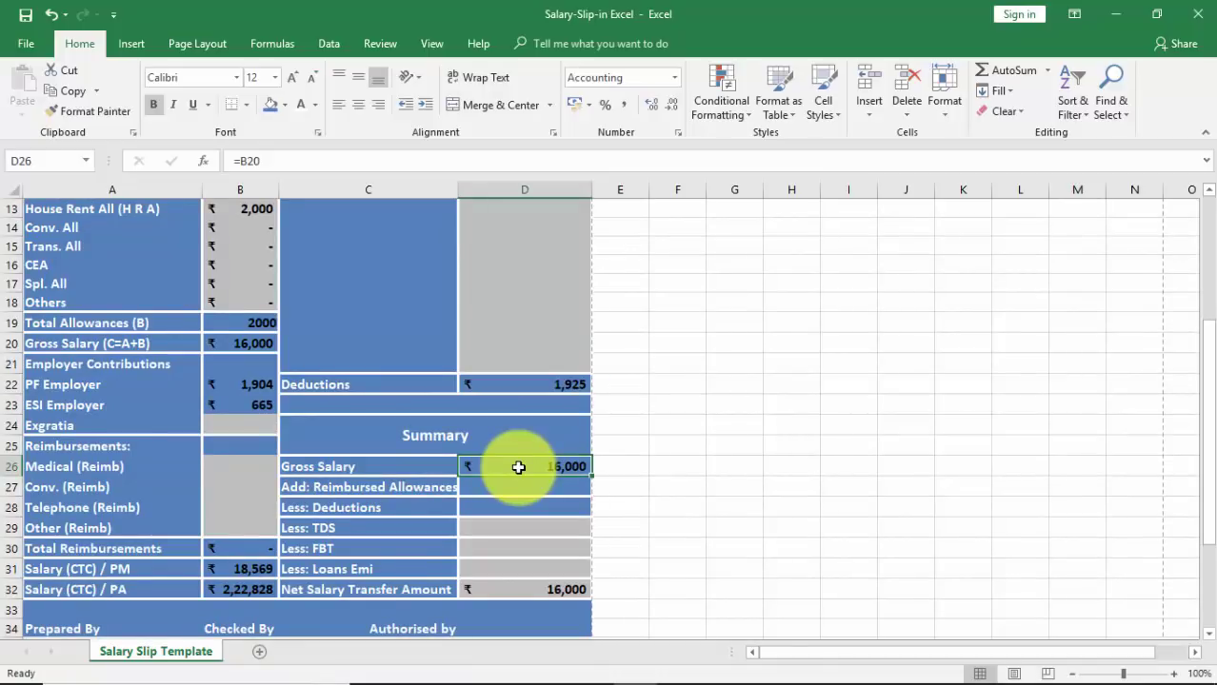
left_click(249, 344)
left_click(546, 488)
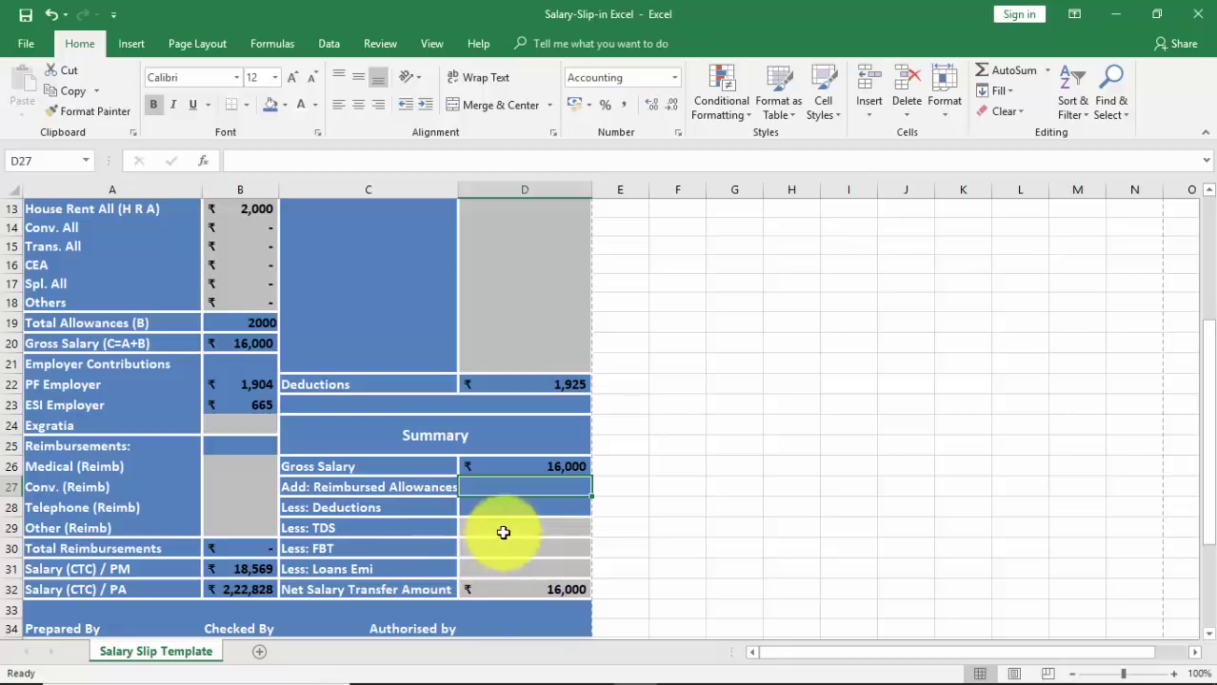
left_click(507, 591)
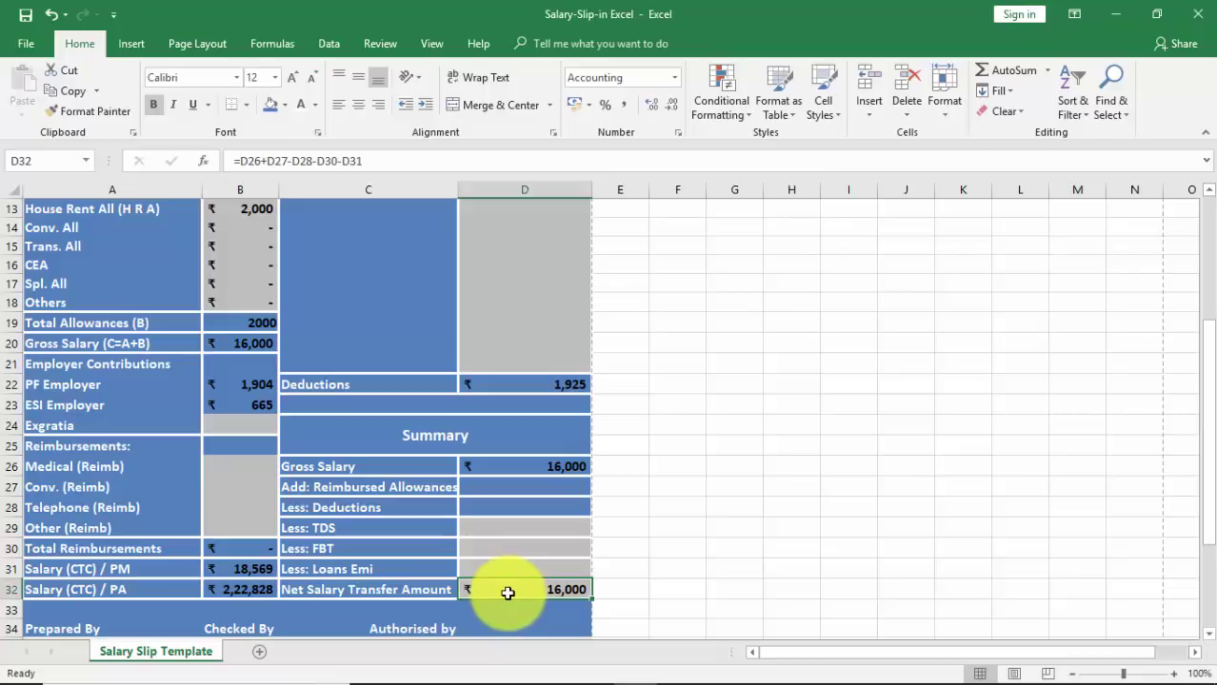
scroll(328, 429, "up", 4)
scroll(327, 429, "down", 5)
scroll(327, 428, "down", 4)
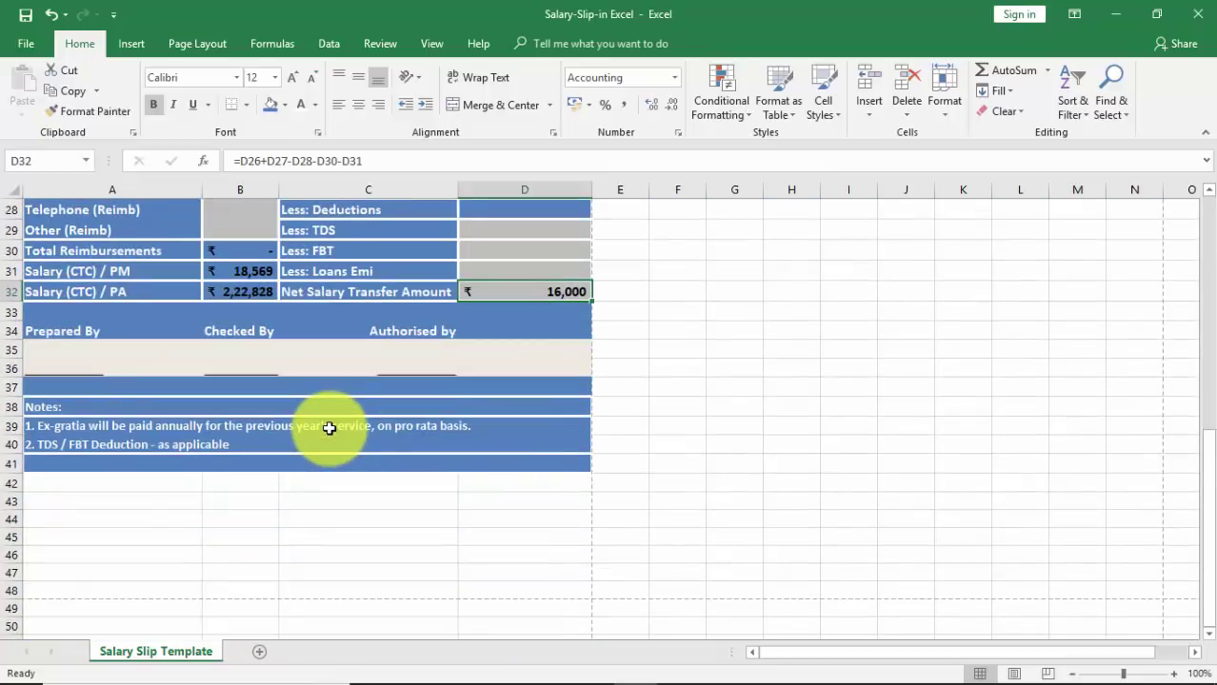
scroll(329, 419, "up", 5)
scroll(331, 405, "up", 4)
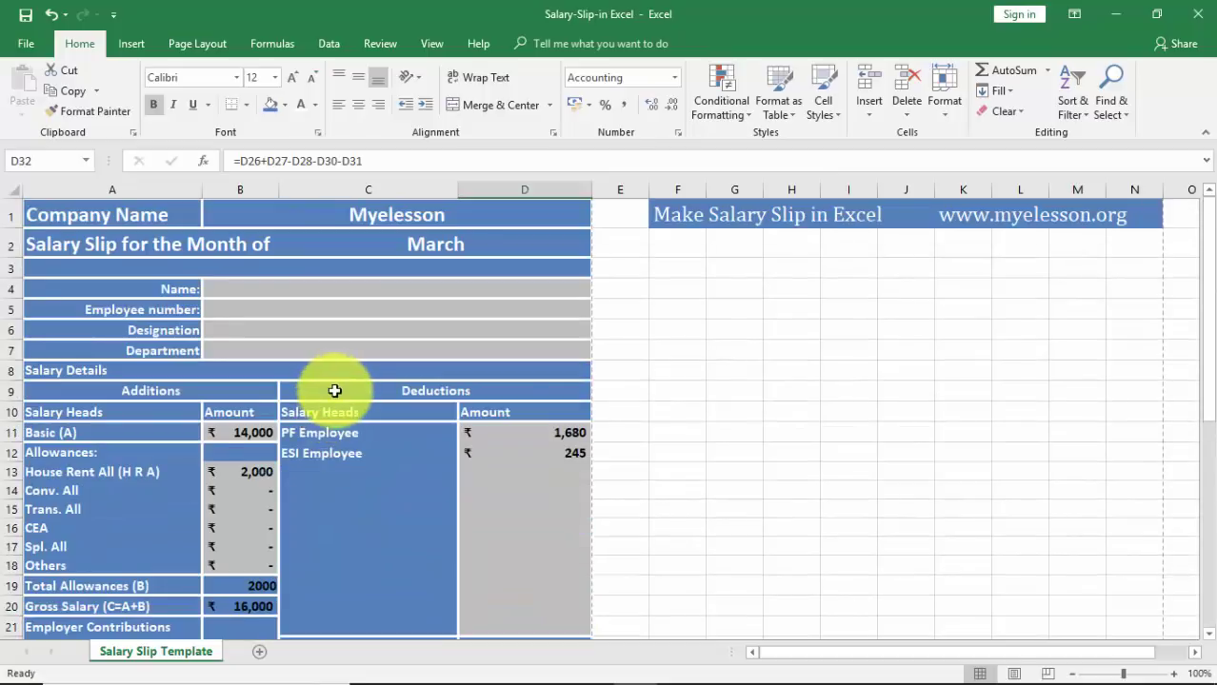
Check the slip's two-page print preview, then go to the Export options
left_click(25, 48)
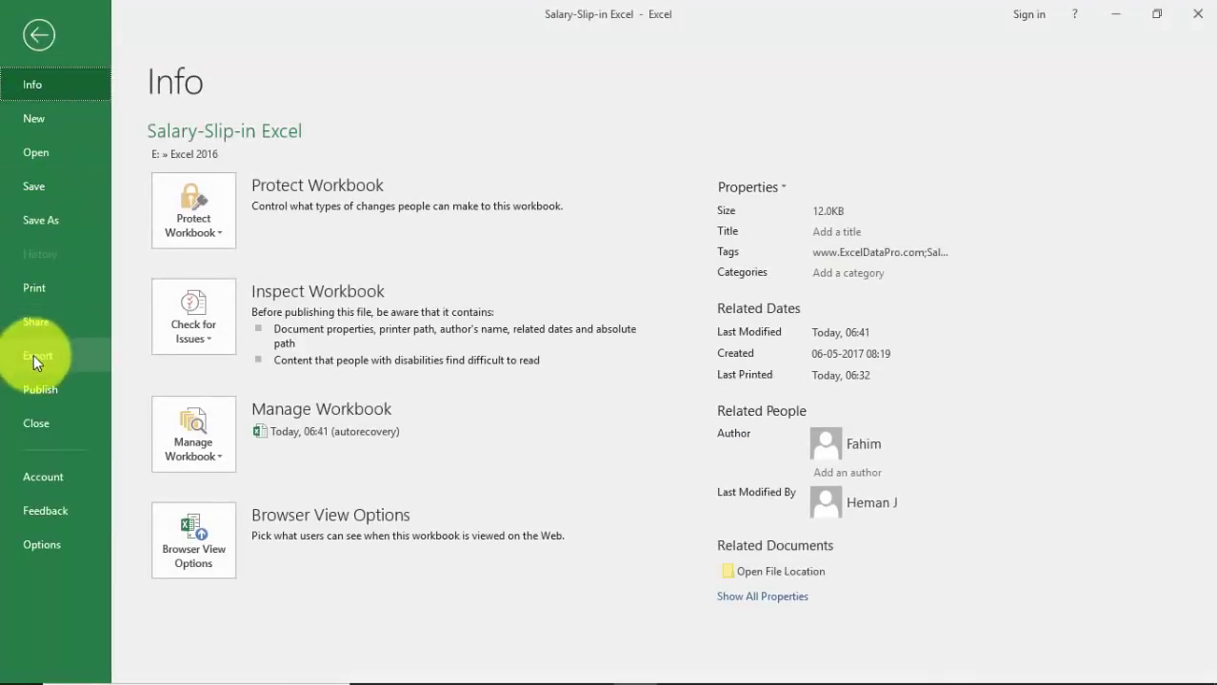
left_click(41, 298)
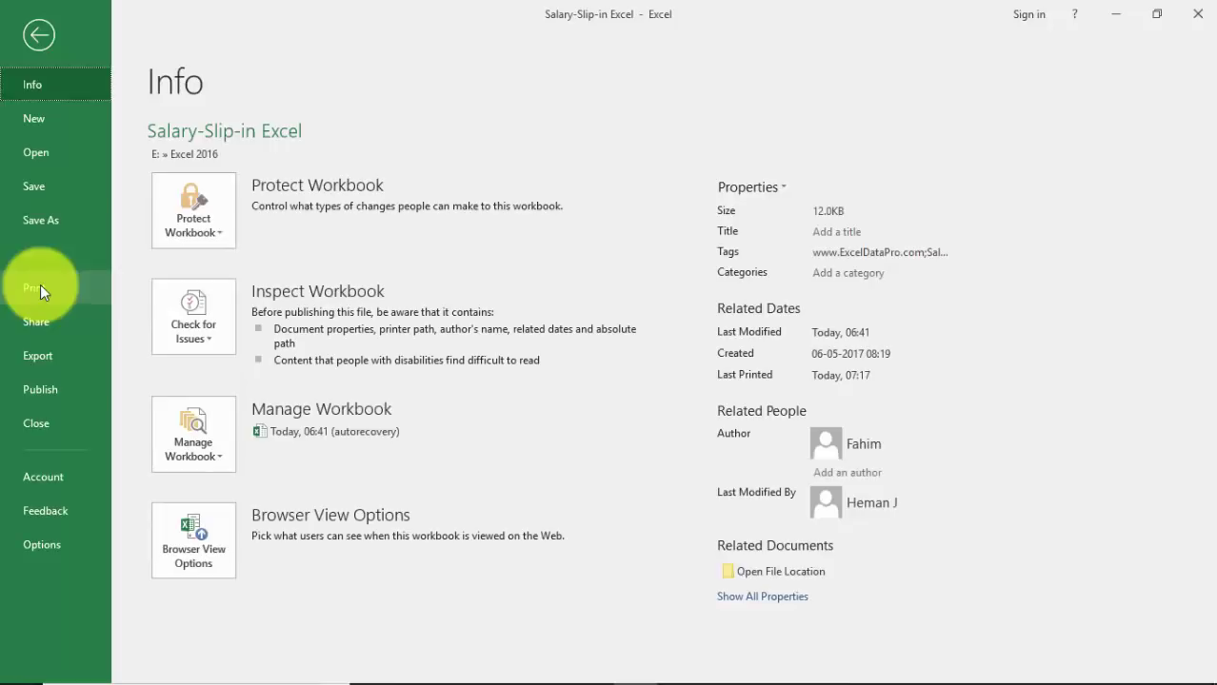
left_click(51, 361)
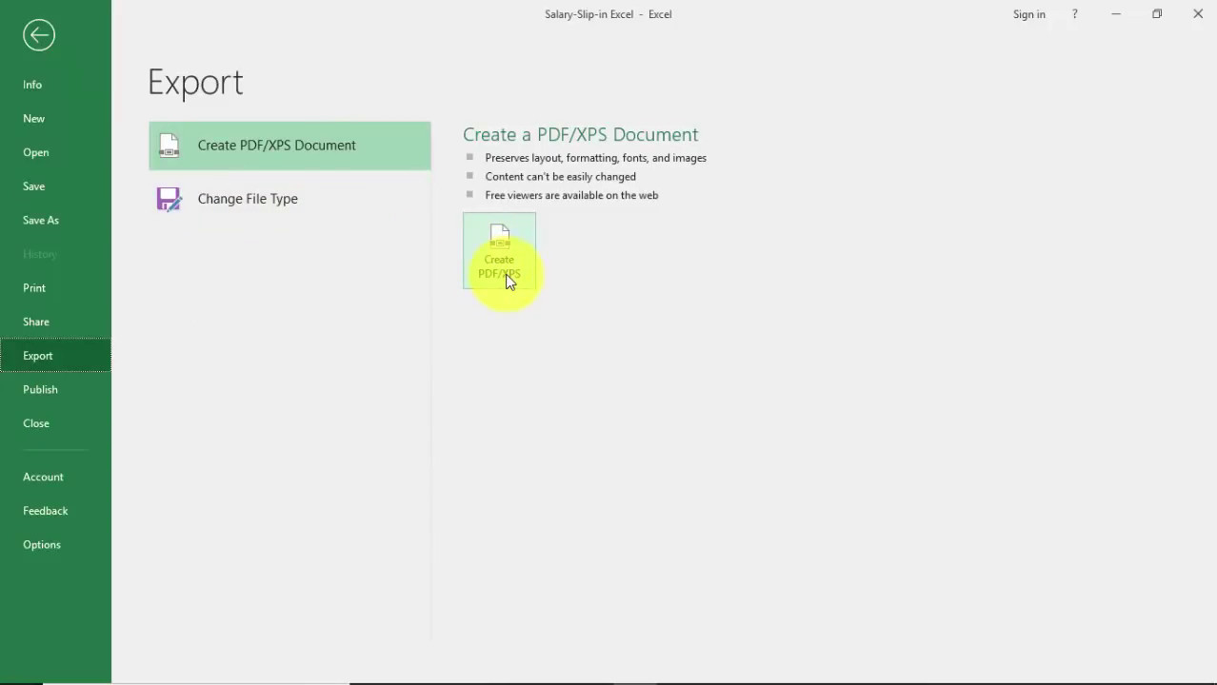
mouse_move(590, 680)
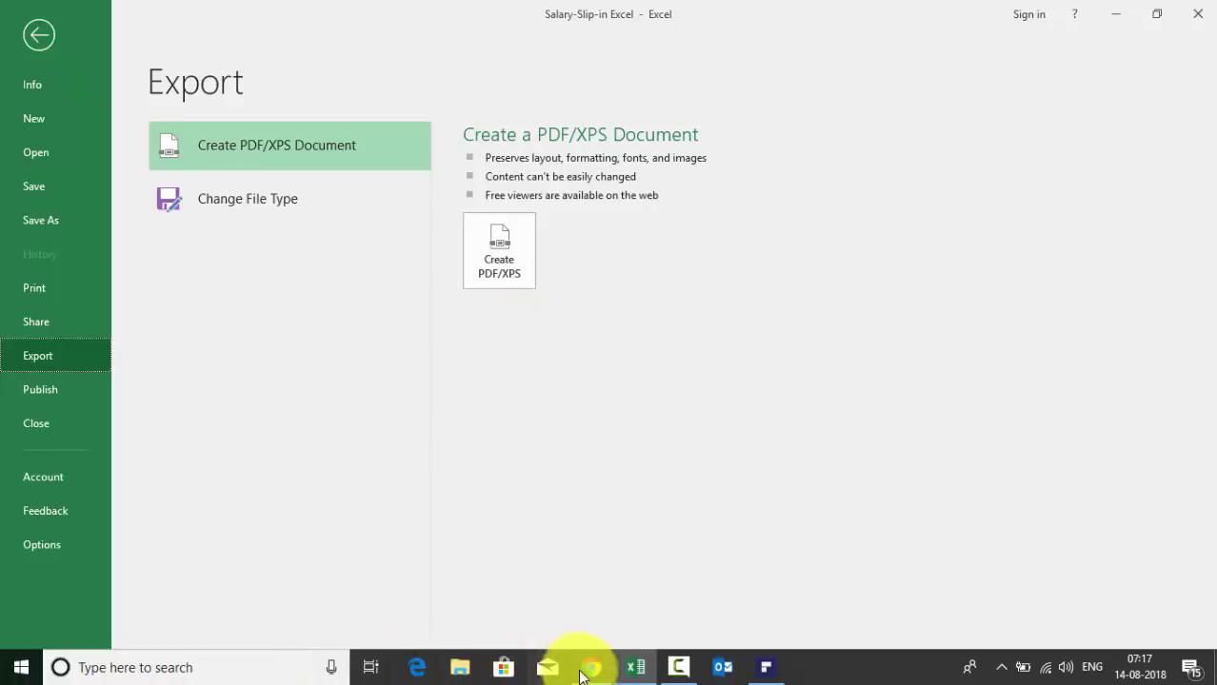
left_click(590, 667)
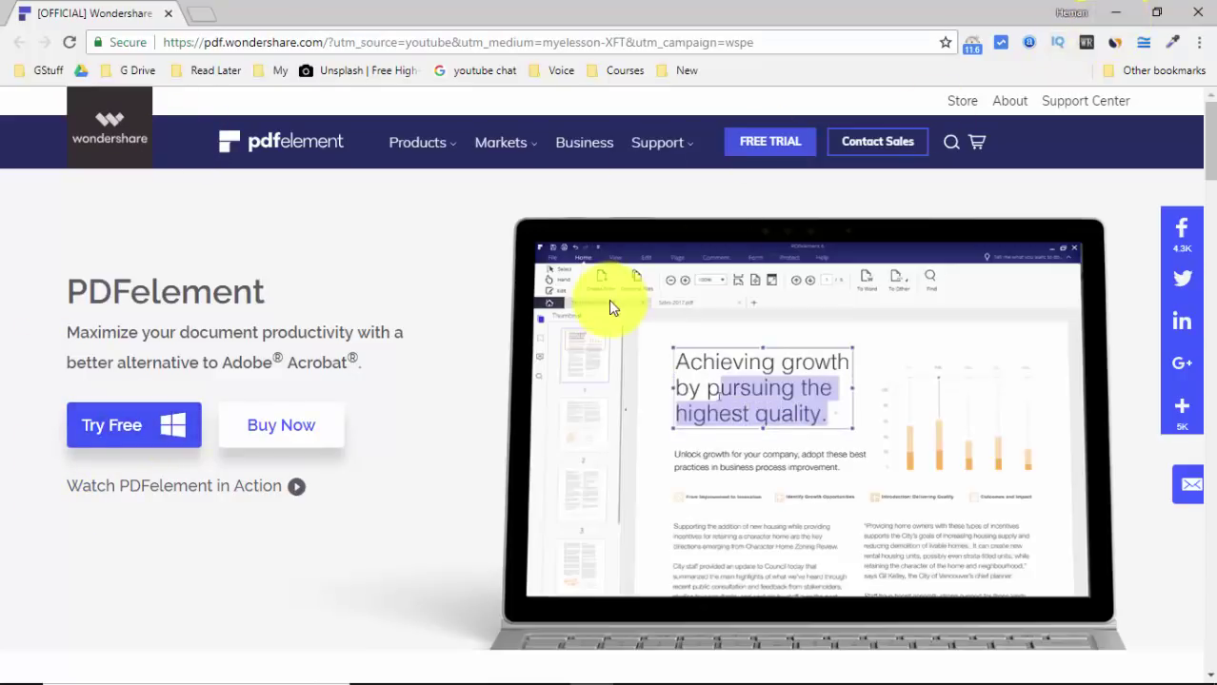
Publish the slip to the Desktop as a PDF named 'Salary-Slip-in Excel new'
left_click(1115, 12)
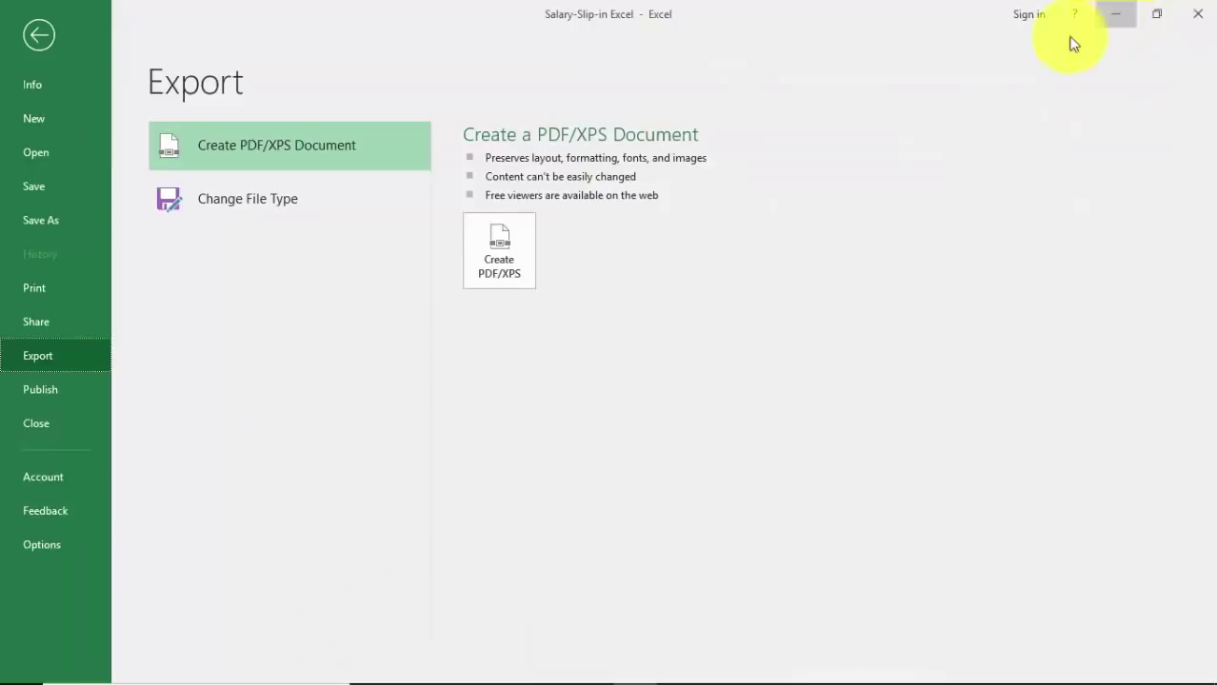
left_click(493, 258)
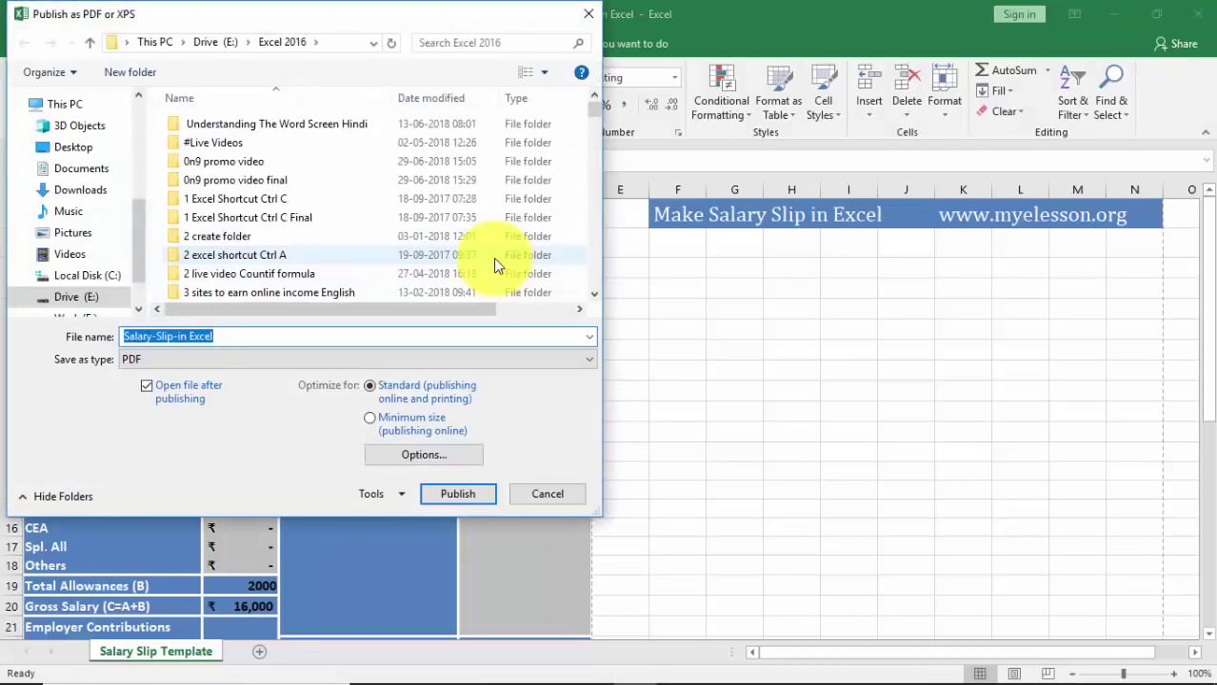
left_click(304, 332)
type("new")
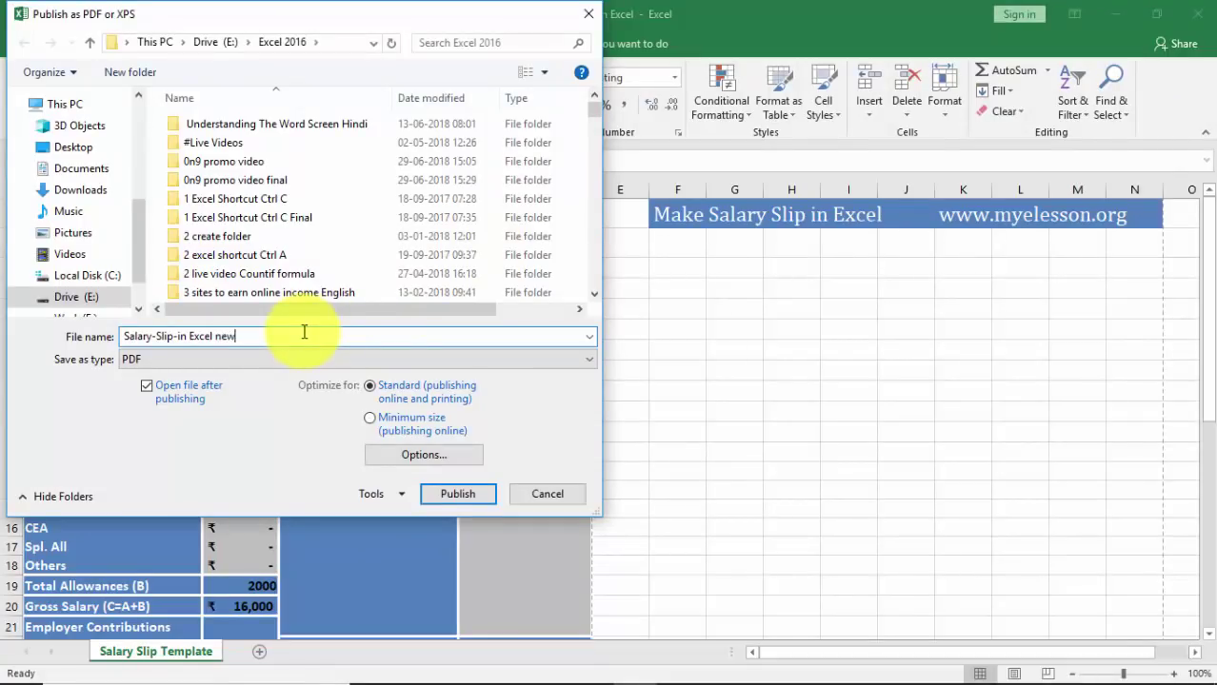
left_click(72, 146)
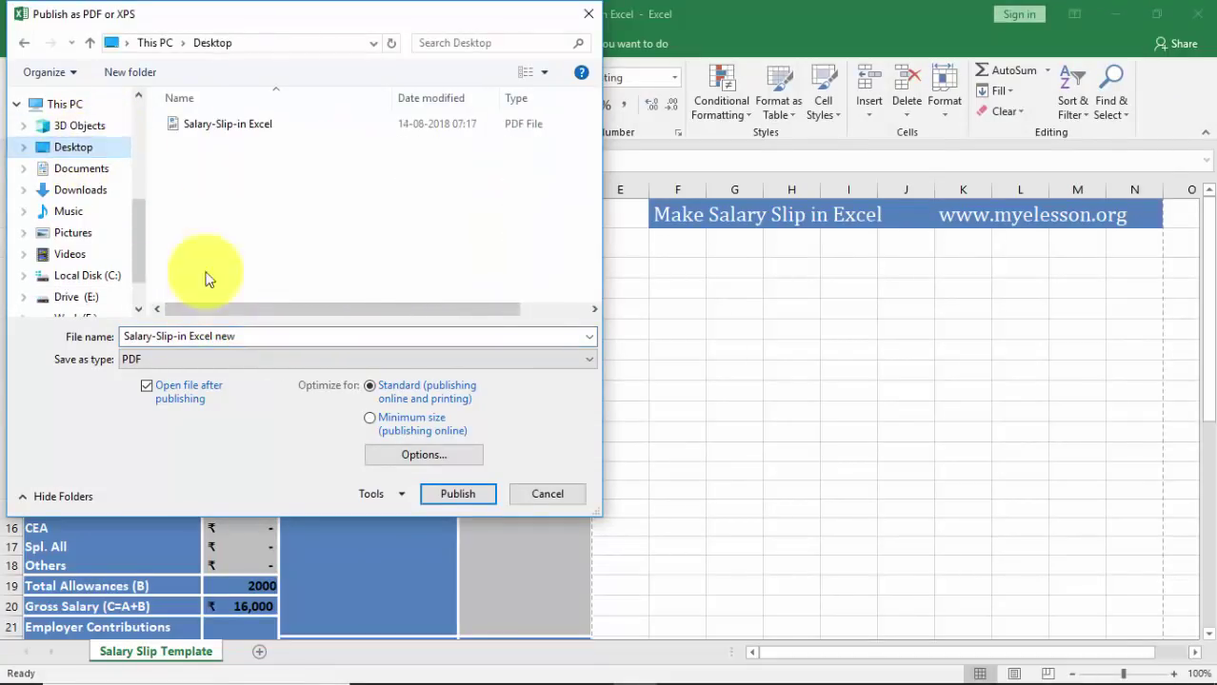
left_click(448, 490)
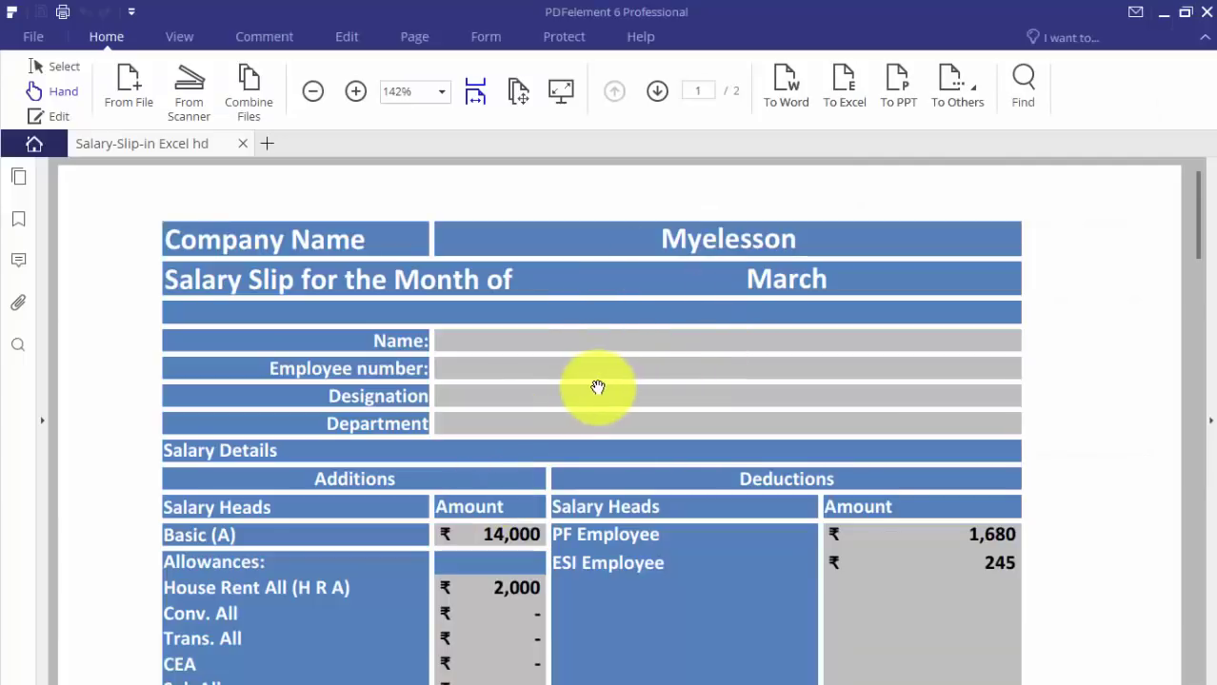
Scroll through the two-page PDF, view the Edit and Home tools, then minimize and restore PDFelement
scroll(598, 388, "down", 2)
scroll(584, 392, "down", 2)
scroll(584, 392, "down", 3)
scroll(584, 390, "down", 3)
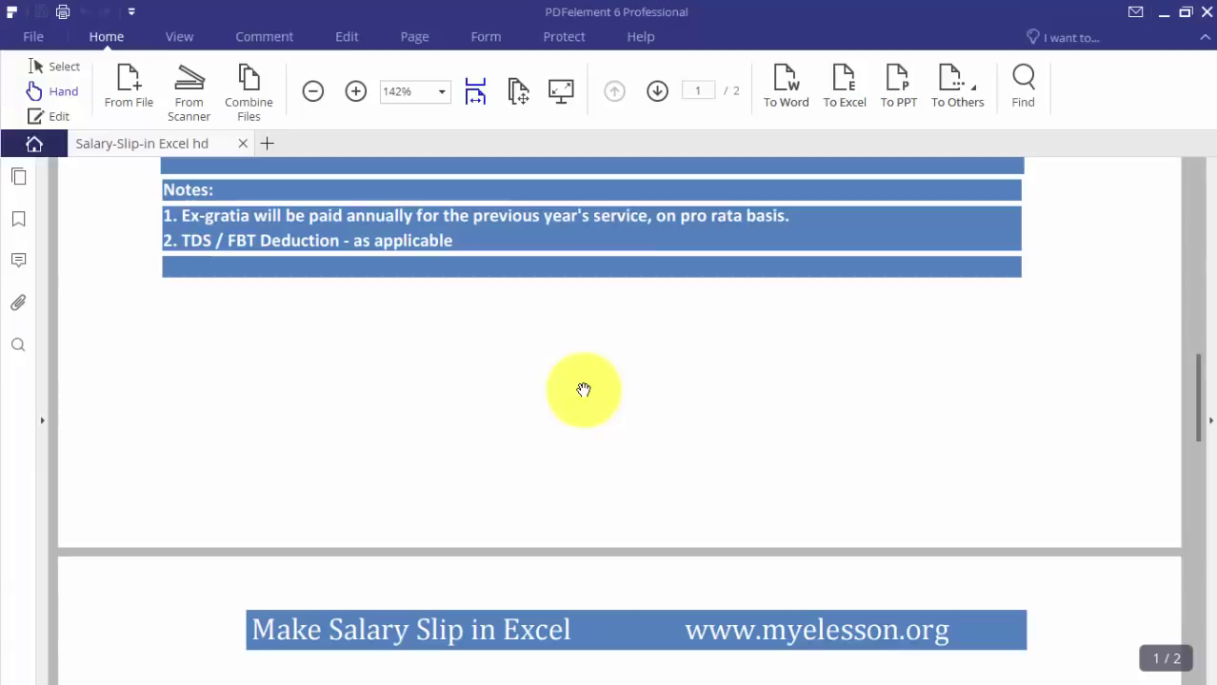
scroll(584, 376, "up", 5)
scroll(580, 338, "up", 5)
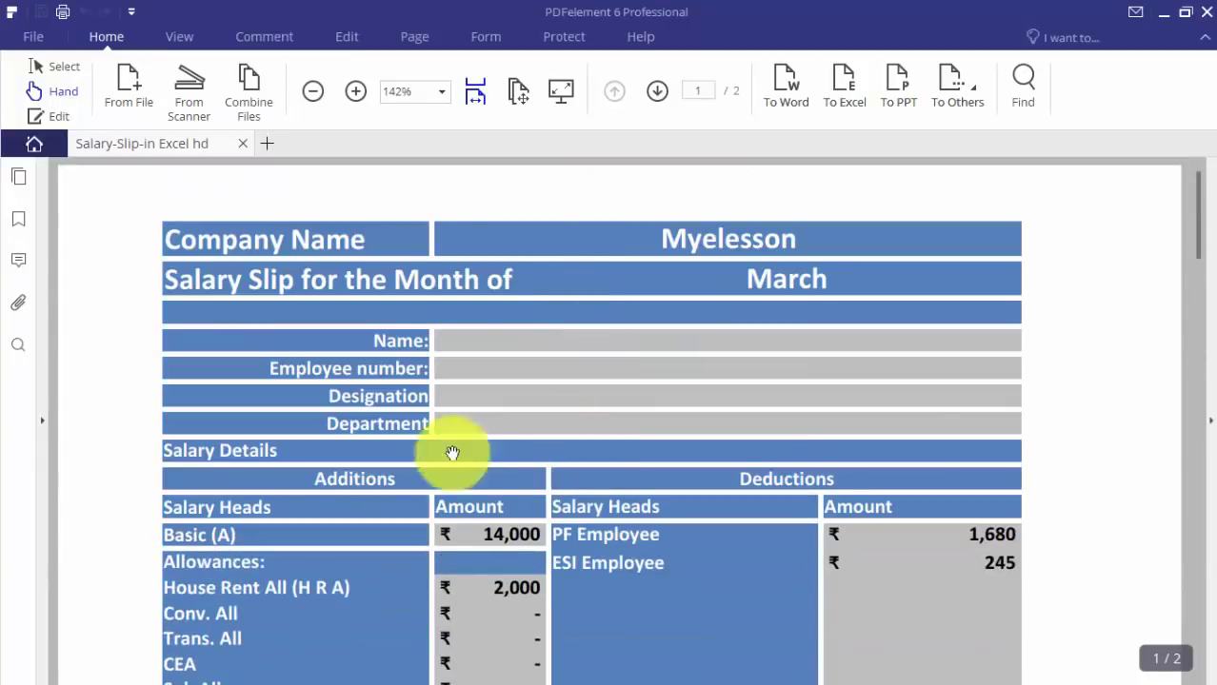
left_click(346, 37)
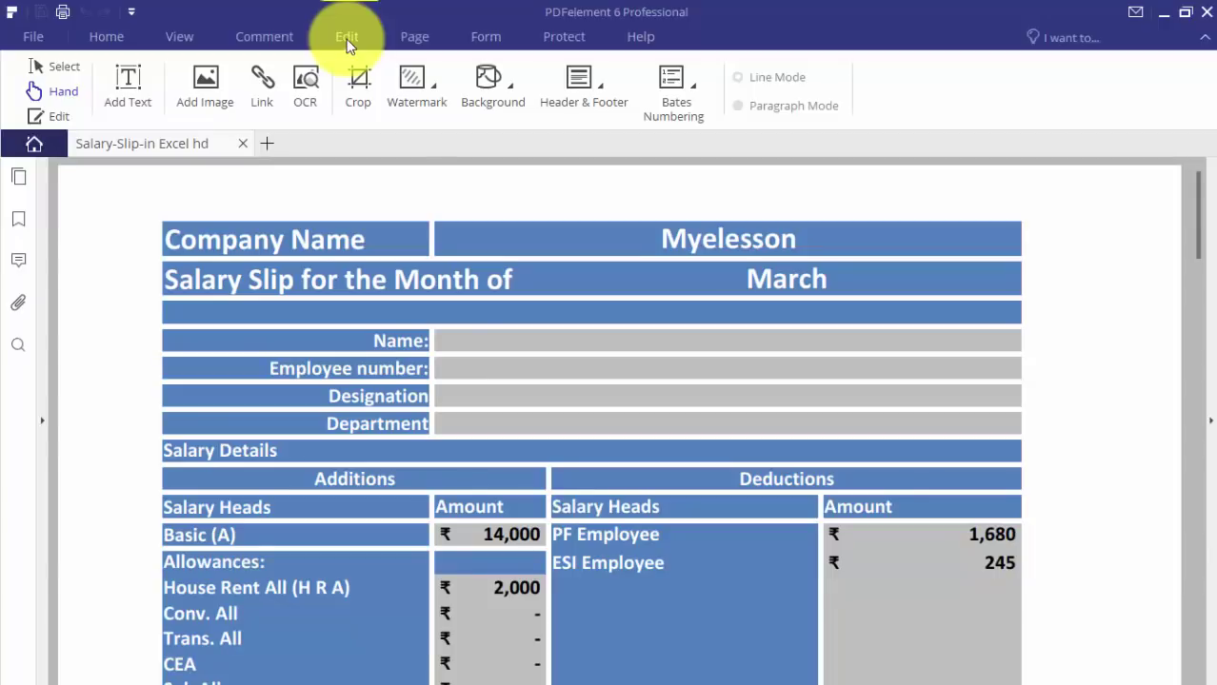
left_click(106, 40)
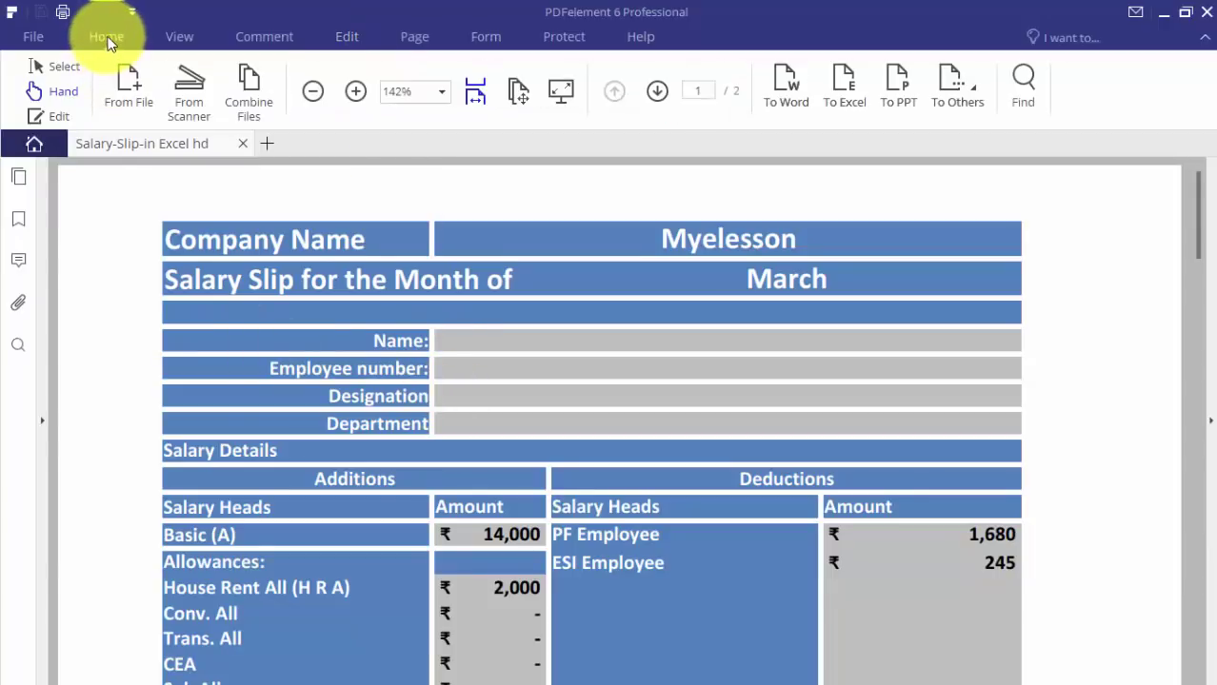
left_click(1164, 14)
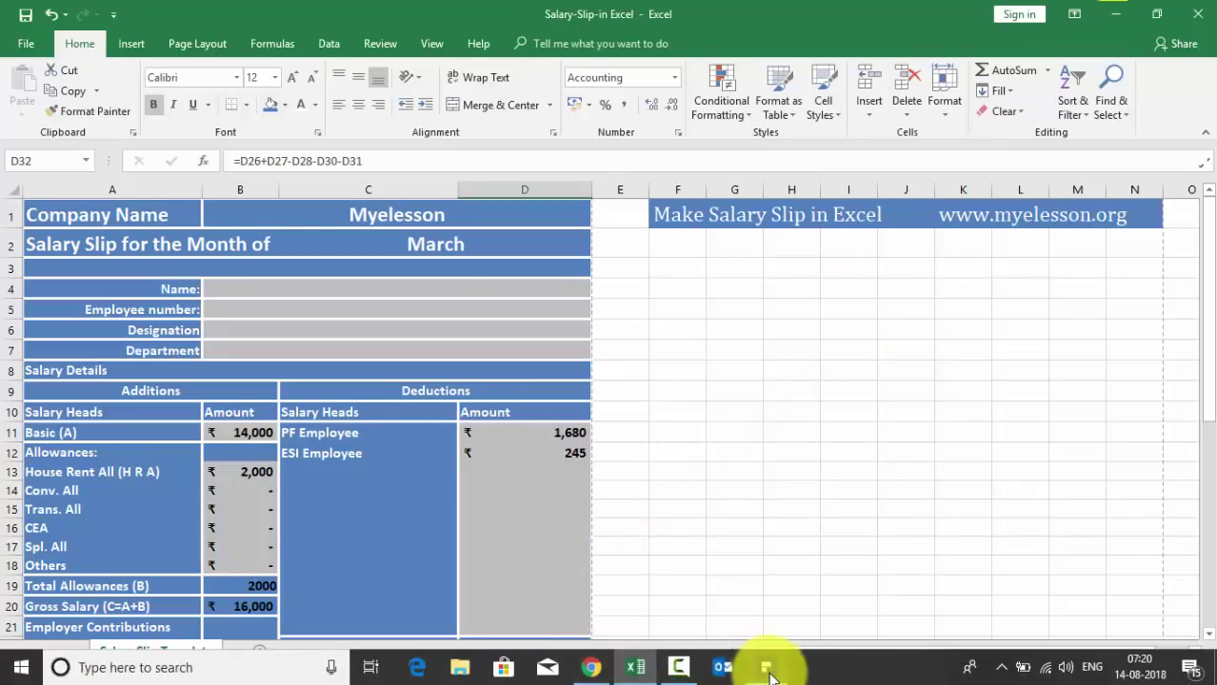
left_click(767, 670)
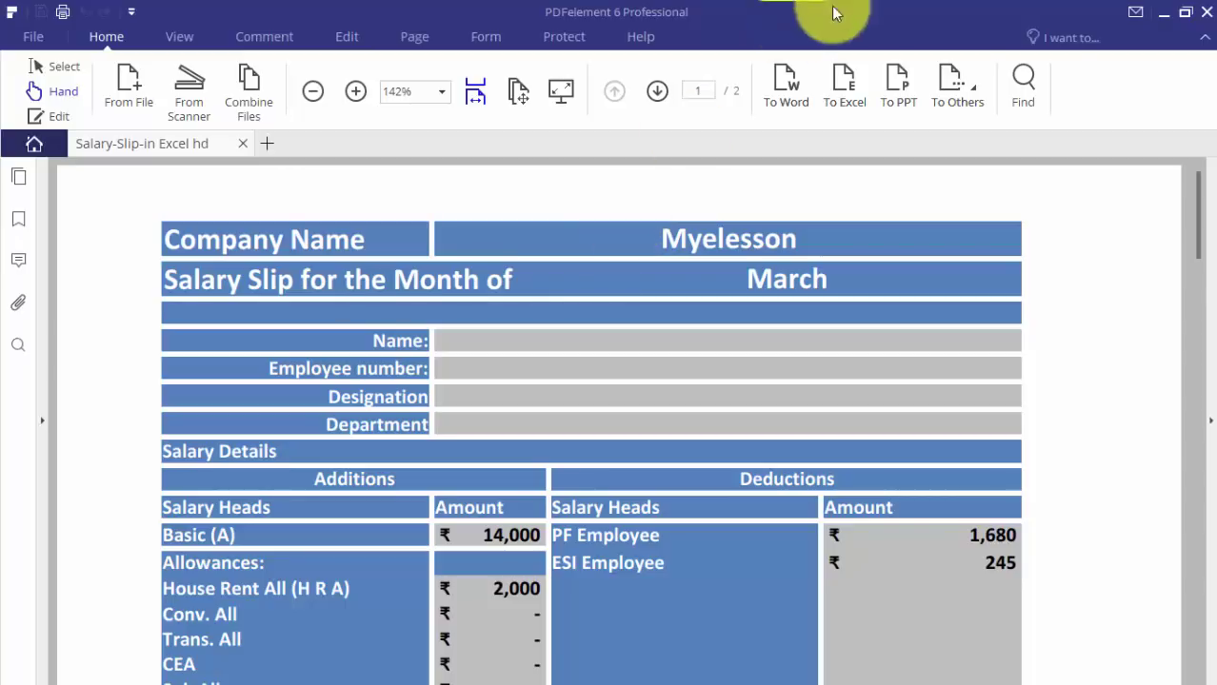
left_click(1163, 19)
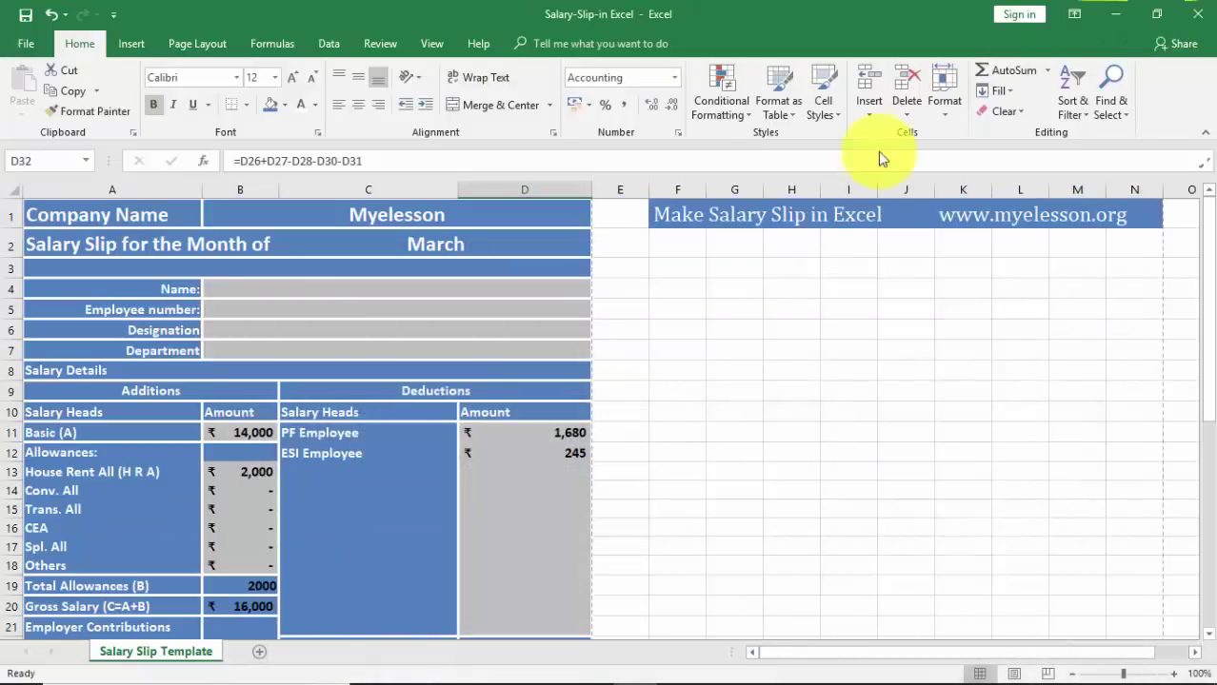
left_click(700, 387)
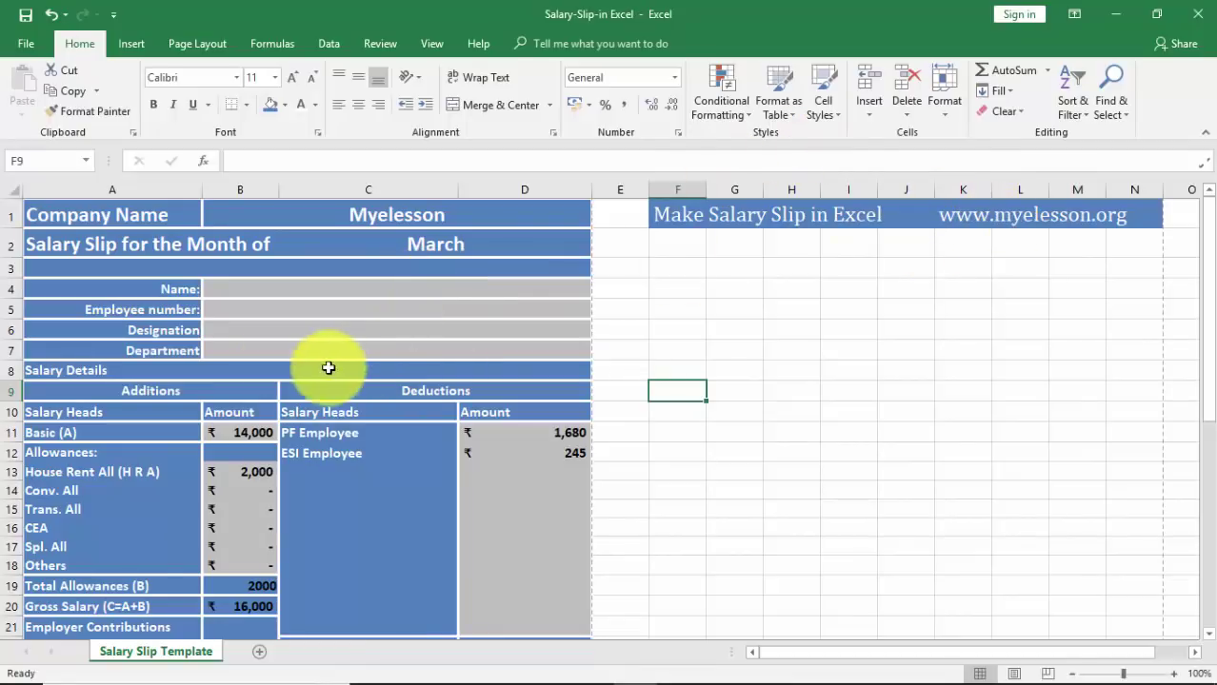
scroll(271, 381, "down", 2)
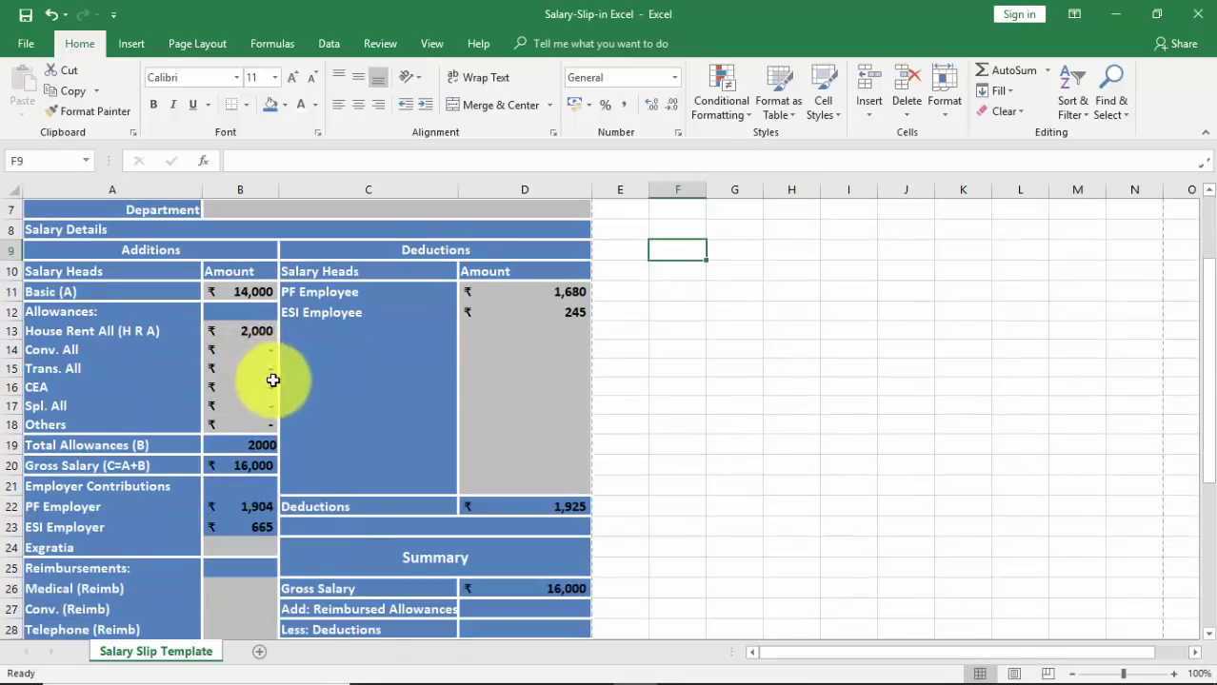
scroll(271, 381, "down", 2)
scroll(273, 383, "down", 1)
scroll(272, 383, "down", 2)
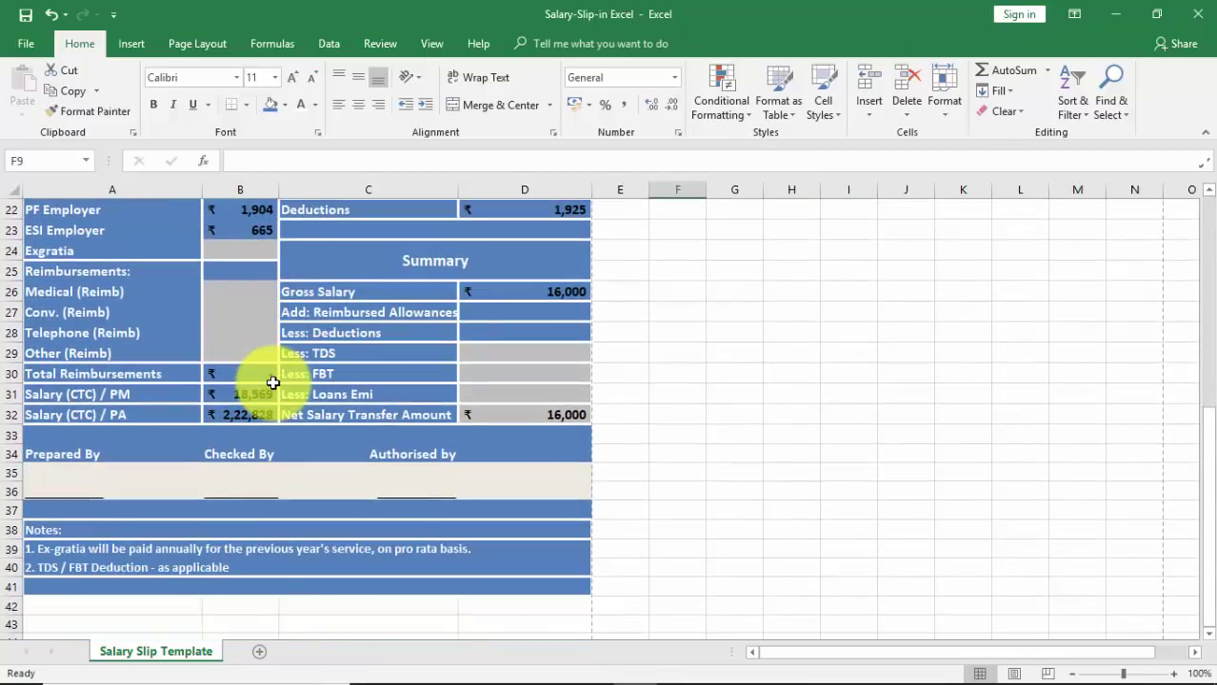
scroll(371, 366, "up", 3)
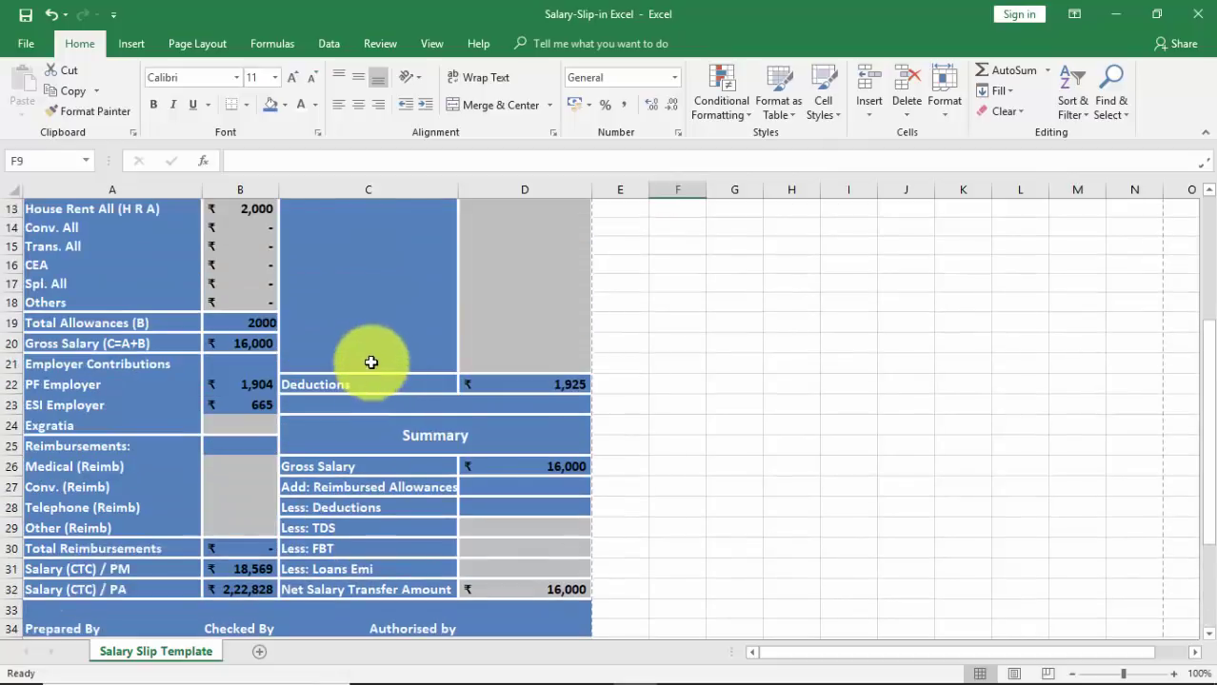
scroll(384, 314, "up", 4)
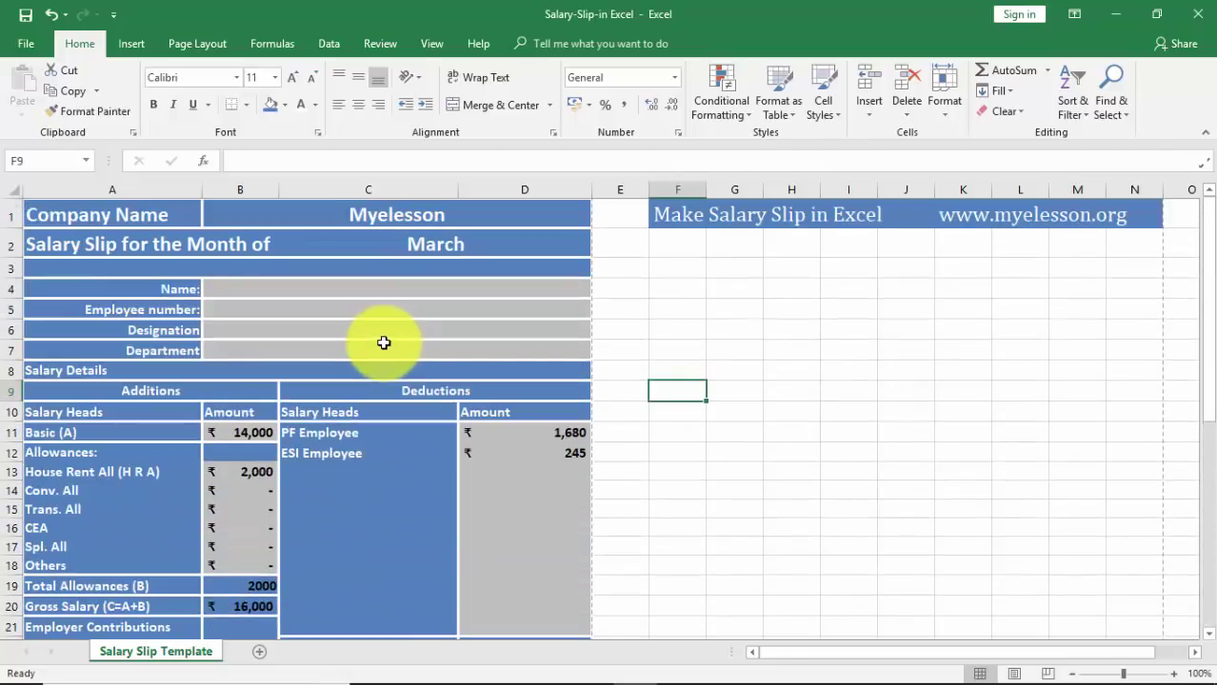